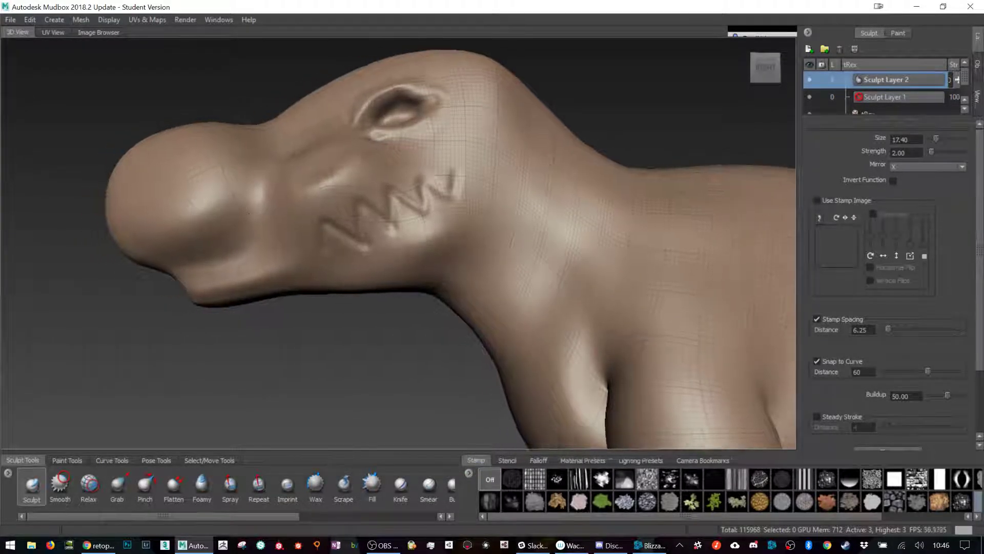
Carve a curved crease where the bulbous snout tip meets the rest of the muzzle, using a small Sculpt brush.
middle_click_drag(255, 213, 288, 240, "alt")
scroll(244, 224, "up", 4)
scroll(288, 240, "down", 2)
key("b")
mouse_move(257, 275)
left_mouse_down()
mouse_move(269, 323)
mouse_move(282, 328)
mouse_move(372, 226)
mouse_move(389, 175)
mouse_move(315, 297)
mouse_move(241, 338)
mouse_move(307, 302)
mouse_move(348, 246)
mouse_move(361, 169)
left_mouse_up()
key("ctrl+z")
Tighten the snout crease with the Pinch tool, using a brush size of 10.12 at strength 15.
left_click(139, 489)
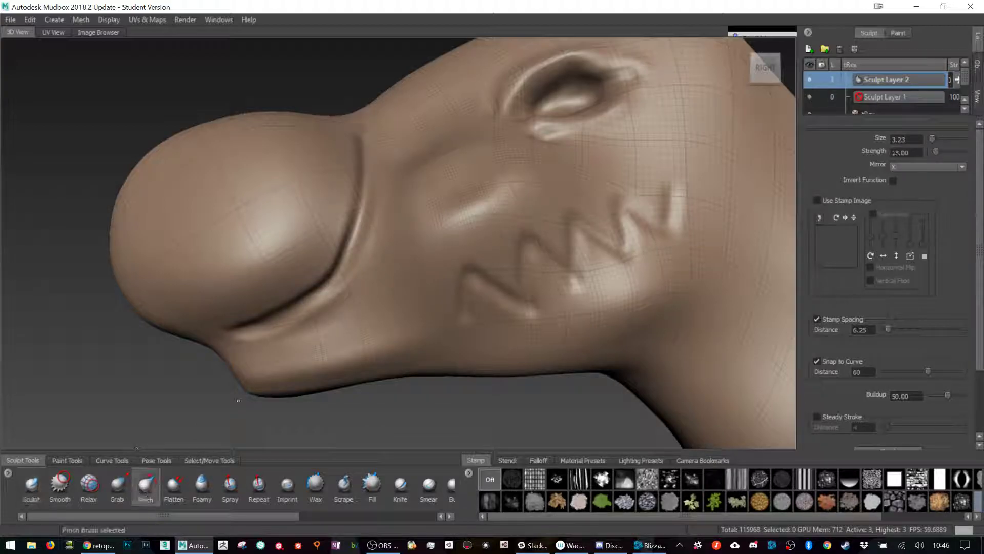
left_click_drag(359, 179, 362, 204)
key("b")
left_click_drag(303, 319, 309, 298)
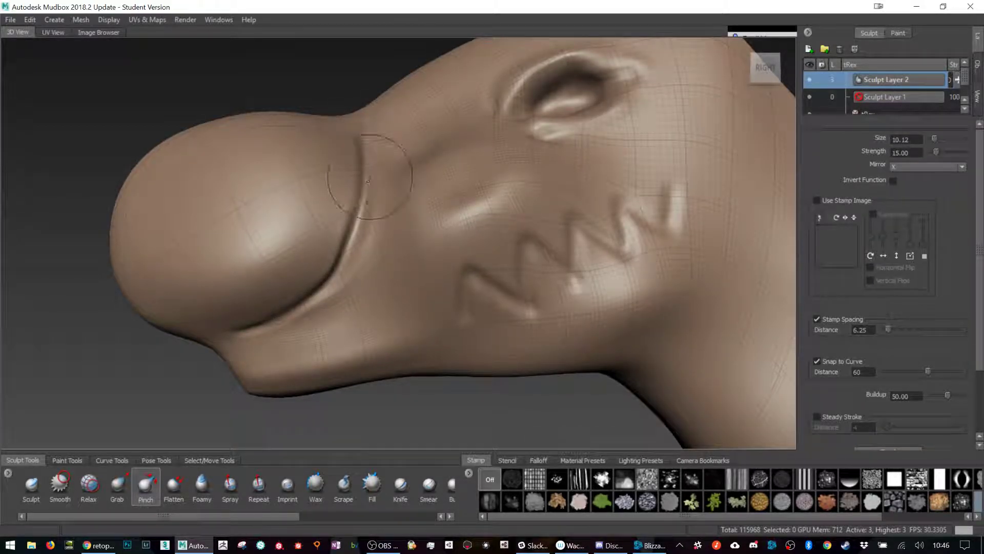
mouse_move(350, 238)
left_mouse_down()
mouse_move(324, 284)
mouse_move(358, 218)
mouse_move(351, 249)
mouse_move(329, 281)
mouse_move(362, 174)
left_mouse_up()
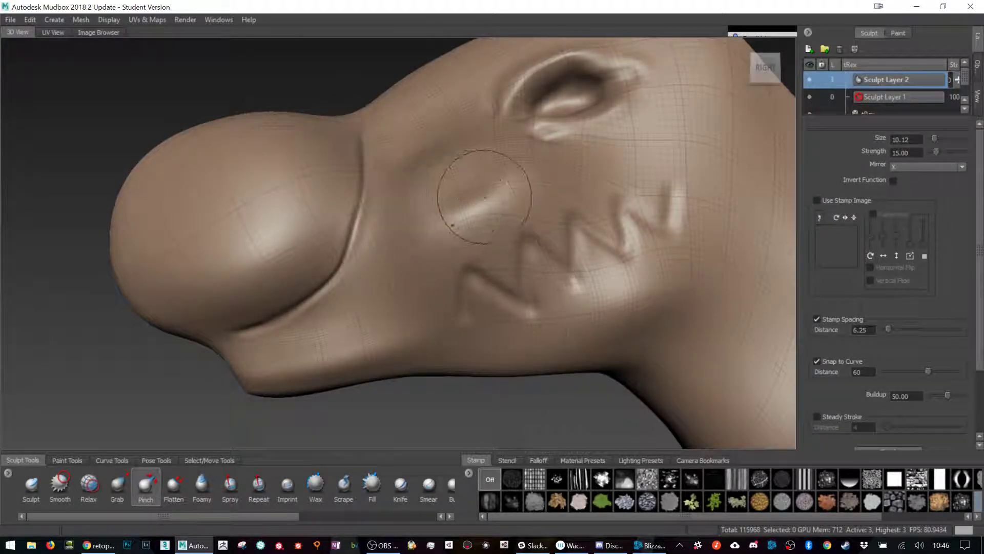
Set up the Sculpt brush with a mottled noise stamp image and a size of 42.28.
left_click_drag(501, 196, 473, 213, "alt")
right_click_drag(550, 224, 517, 215, "alt")
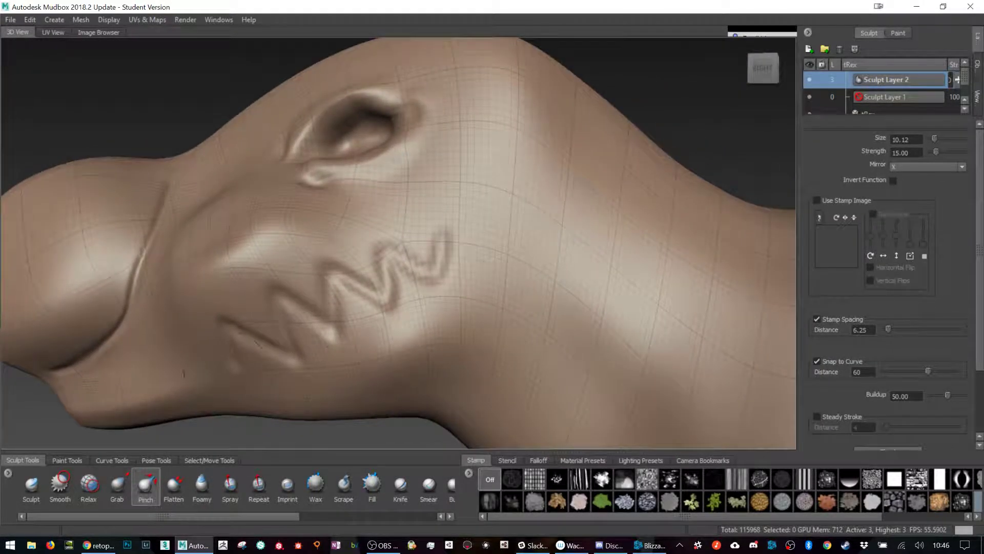
left_click(32, 484)
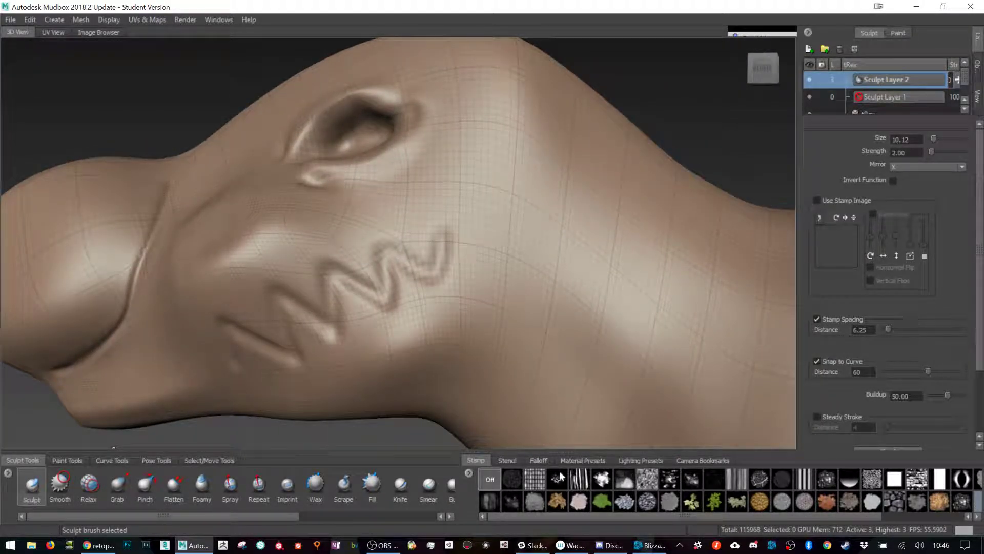
left_click(648, 479)
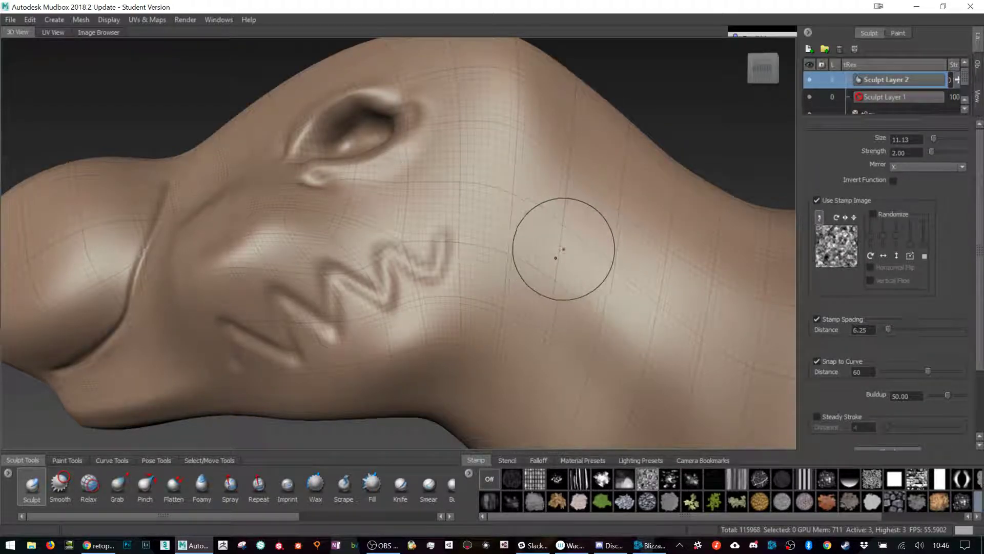
key("b")
mouse_move(555, 260)
left_mouse_down()
mouse_move(702, 260)
mouse_move(589, 290)
left_mouse_up()
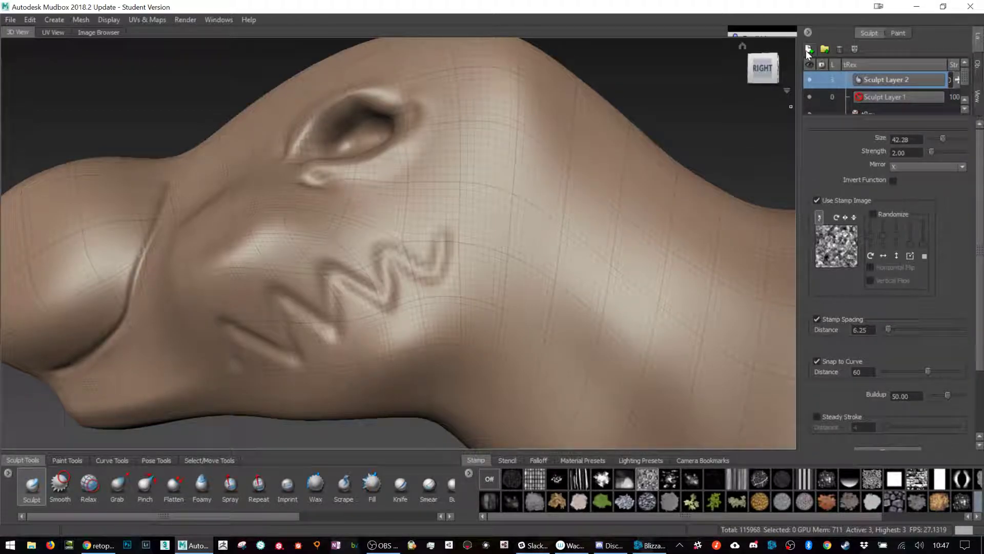
Add a new sculpt layer and subdivide the mesh two levels to level 5.
left_click(808, 49)
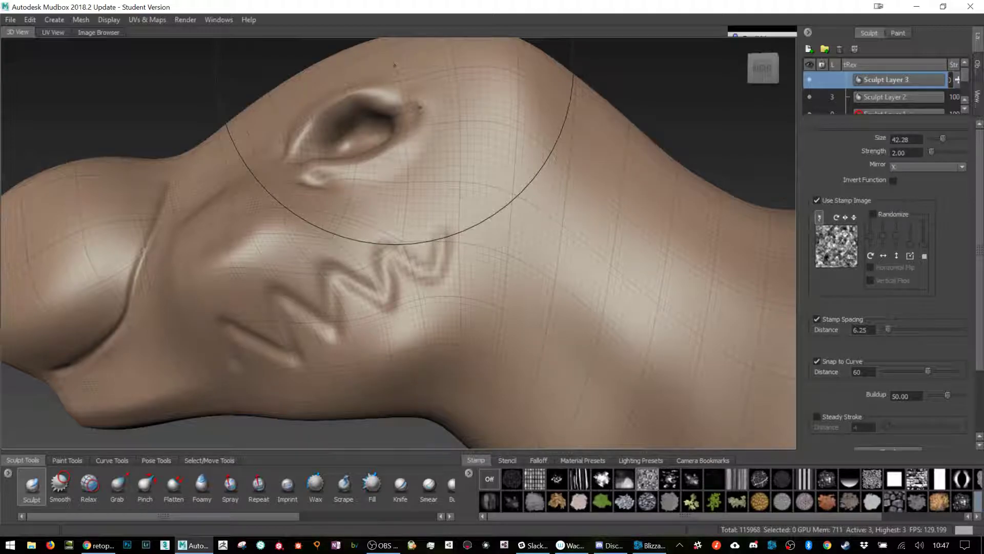
left_click(81, 19)
left_click(81, 19)
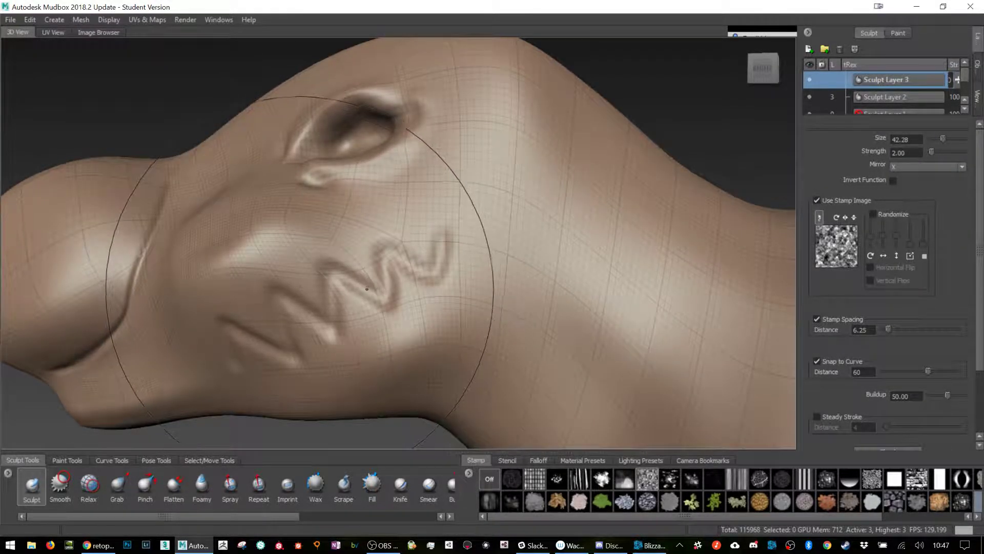
key("shift+d")
key("shift+d")
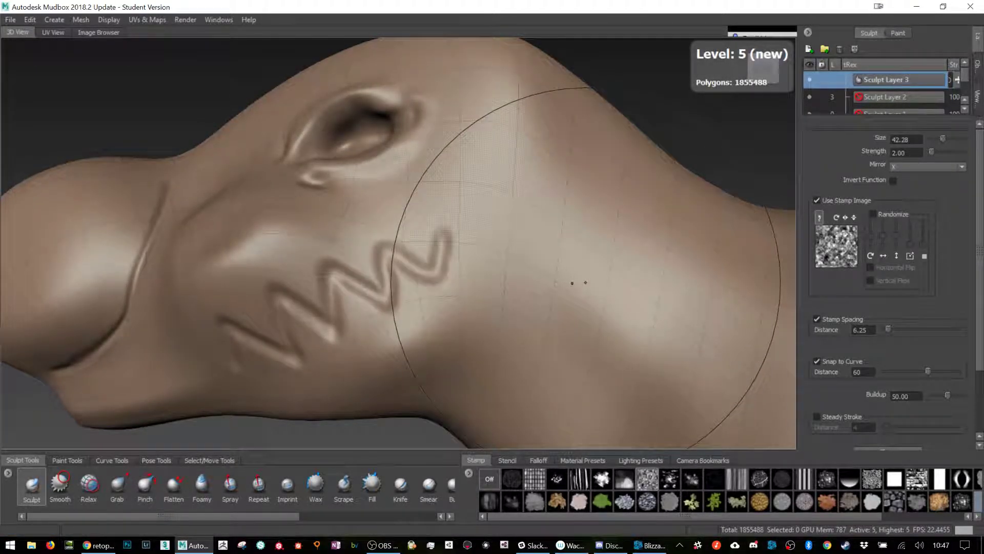
mouse_move(578, 281)
left_mouse_down("alt")
mouse_move(495, 263)
mouse_move(451, 281)
mouse_move(528, 292)
left_mouse_up("alt")
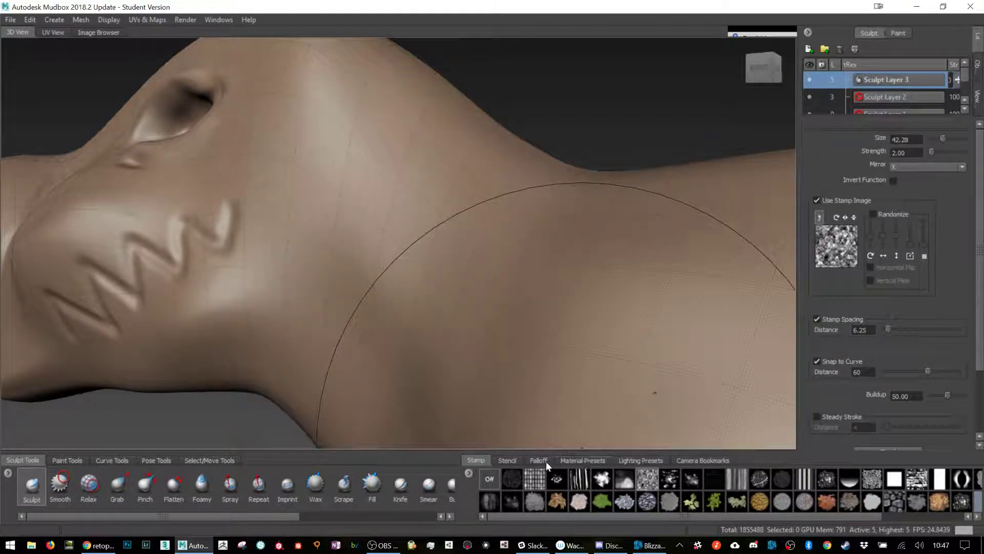
Enable the stone wall image as the sculpting stencil.
left_click(512, 464)
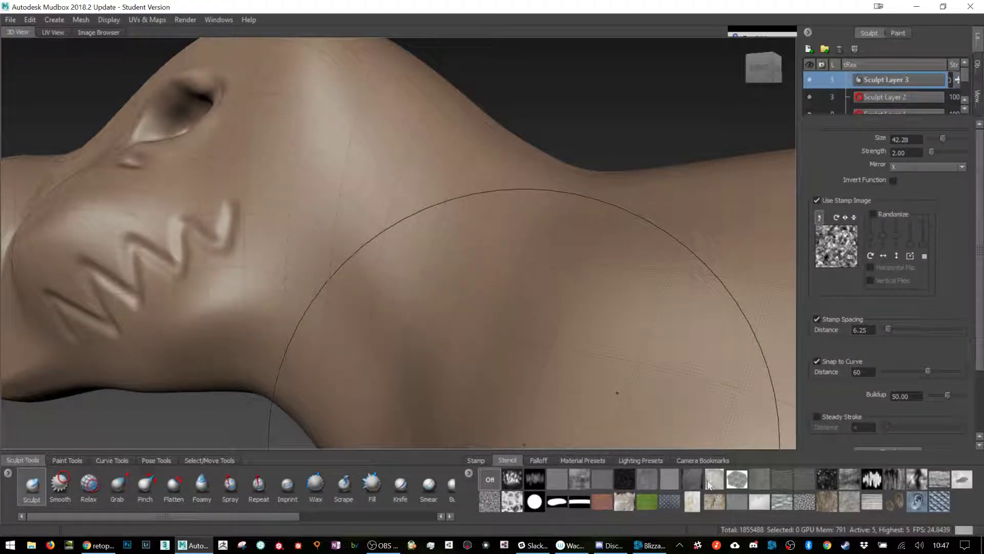
left_click(801, 503)
left_click(801, 504)
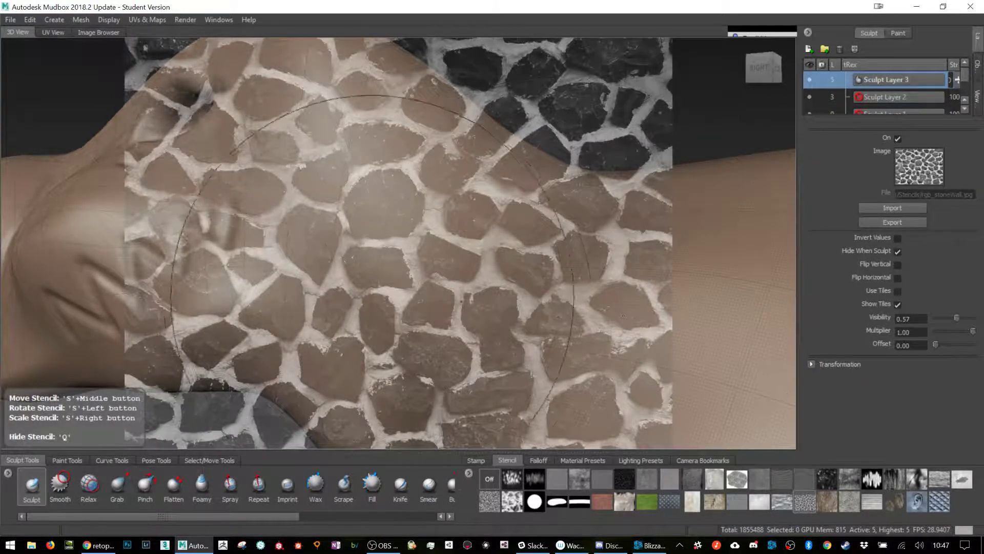
Sculpt the stone pattern through the stencil onto the body's side, over the shoulder and flank behind the front leg.
middle_click_drag(370, 233, 439, 281, "alt")
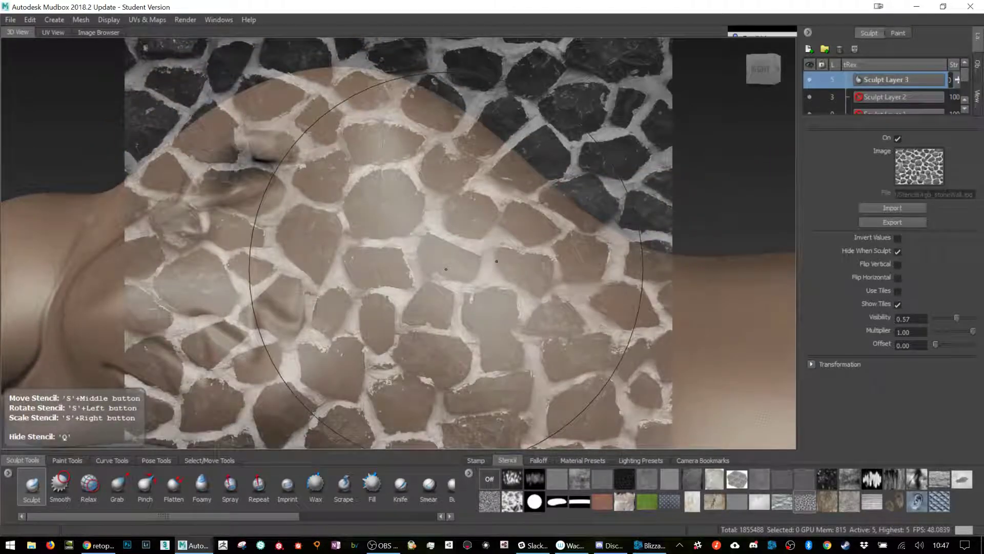
mouse_move(443, 282)
left_mouse_down("alt")
mouse_move(399, 245)
mouse_move(463, 245)
mouse_move(566, 307)
left_mouse_up("alt")
scroll(463, 244, "down", 5)
middle_click_drag(718, 308, 514, 249, "alt")
left_click_drag(446, 282, 468, 292, "alt")
right_click_drag(468, 292, 521, 246, "alt")
middle_click_drag(520, 246, 481, 244, "alt")
left_click_drag(434, 252, 379, 253)
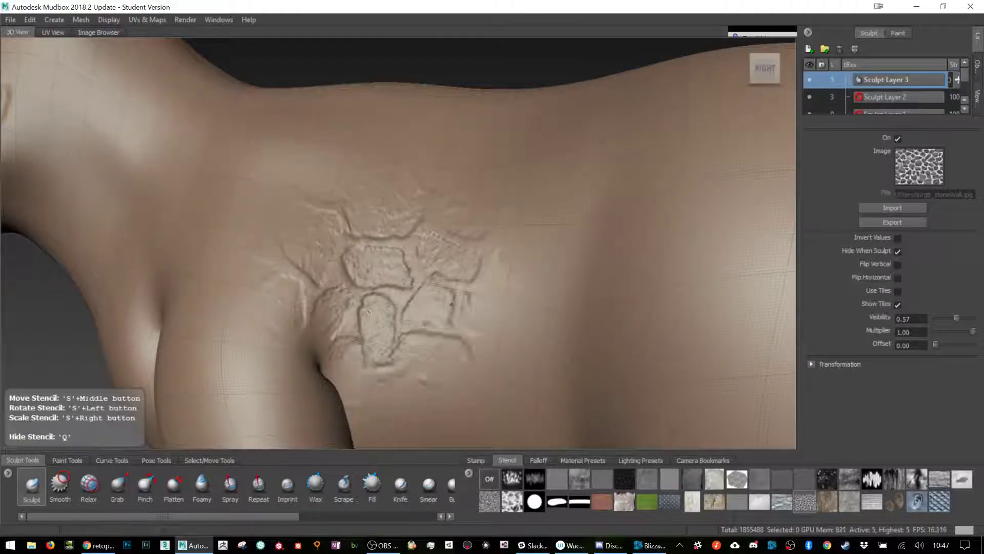
mouse_move(369, 312)
left_mouse_down()
mouse_move(451, 251)
mouse_move(358, 251)
mouse_move(499, 283)
left_mouse_up()
mouse_move(512, 231)
left_mouse_down()
mouse_move(446, 256)
mouse_move(373, 196)
left_mouse_up()
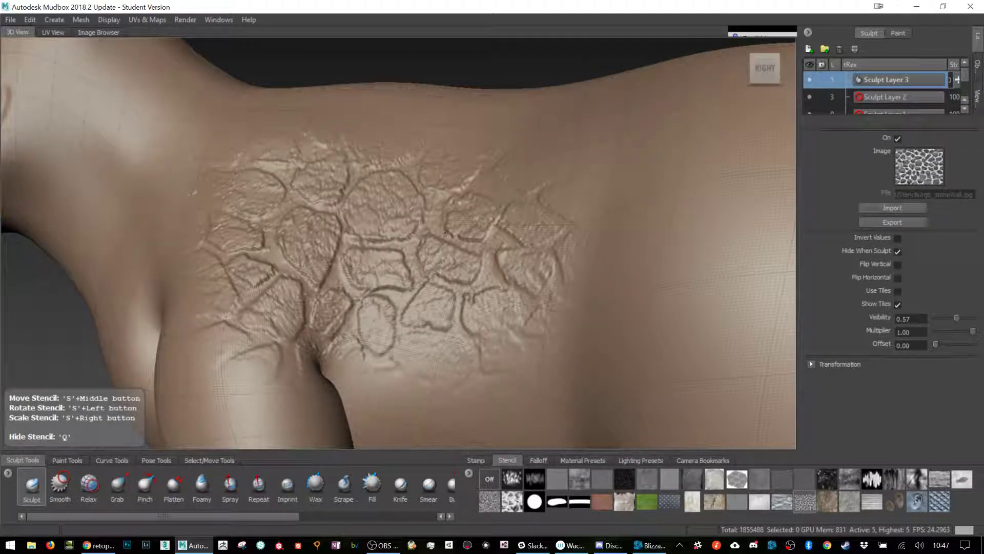
left_click_drag(387, 234, 496, 231)
left_click_drag(276, 200, 230, 277)
mouse_move(507, 279)
left_mouse_down()
mouse_move(574, 276)
mouse_move(389, 349)
left_mouse_up()
left_click_drag(461, 215, 328, 197)
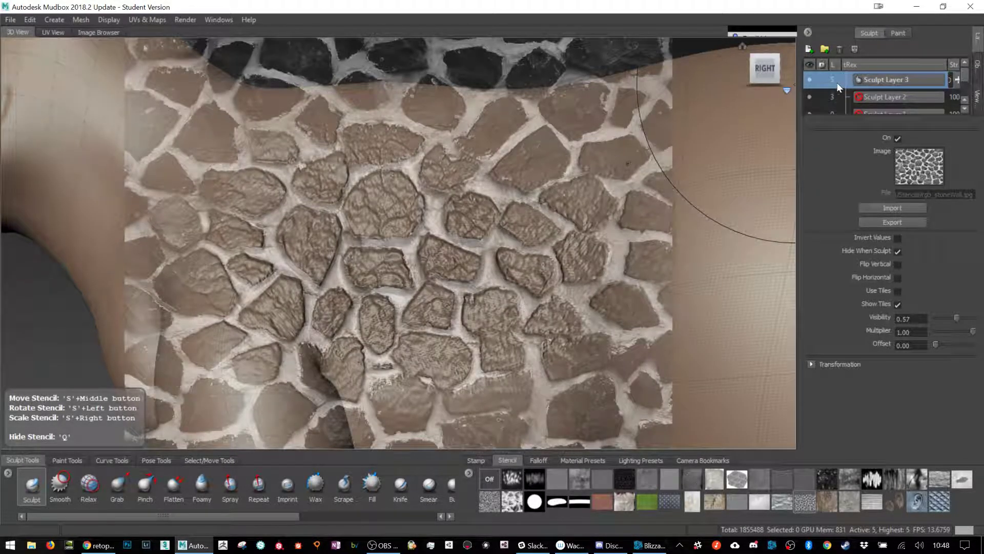
Turn off the stencil and inspect the sculpted scale pattern up close and from other angles.
left_click(490, 479)
scroll(400, 241, "up", 5)
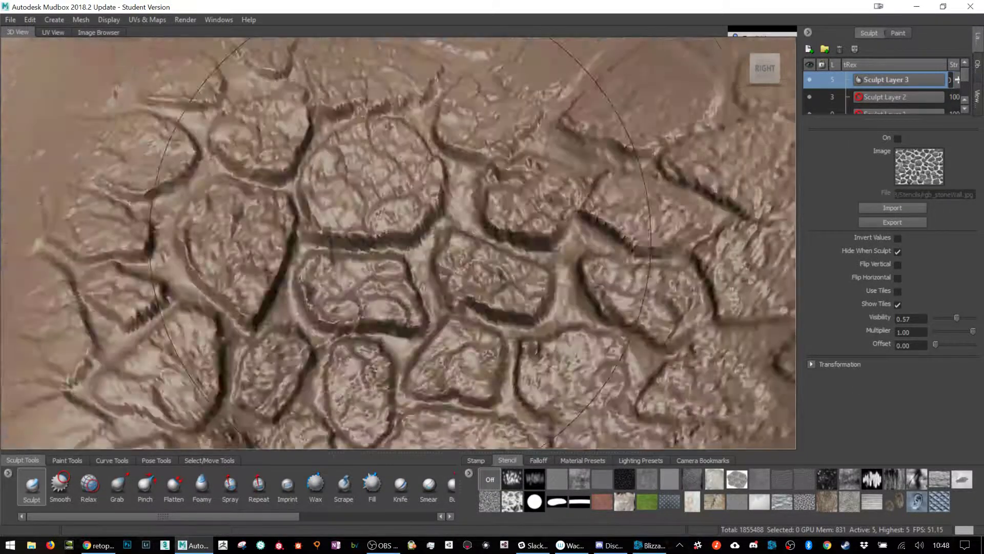
scroll(401, 236, "down", 6)
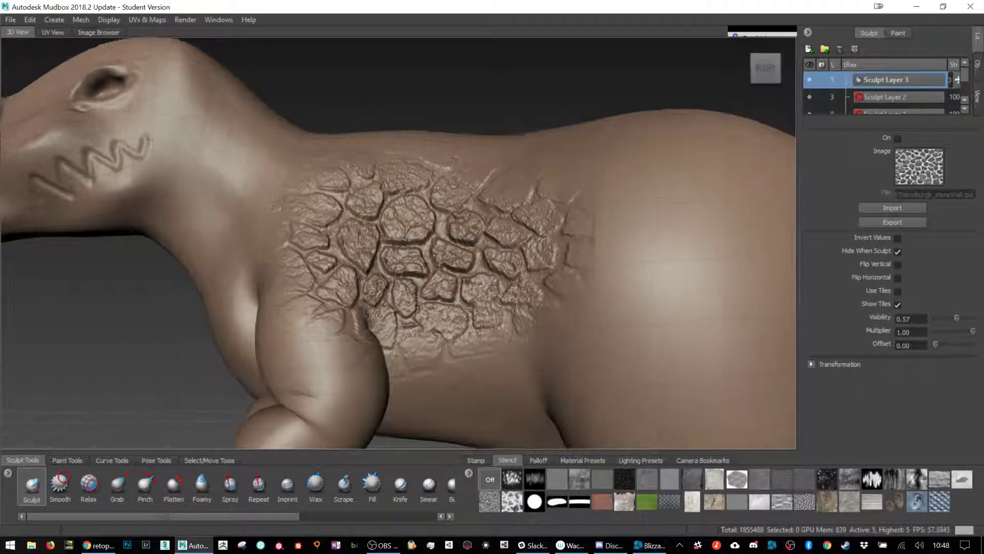
left_click_drag(418, 251, 451, 251, "alt")
mouse_move(564, 287)
left_mouse_down("alt")
mouse_move(516, 300)
mouse_move(571, 270)
mouse_move(523, 275)
mouse_move(507, 307)
left_mouse_up("alt")
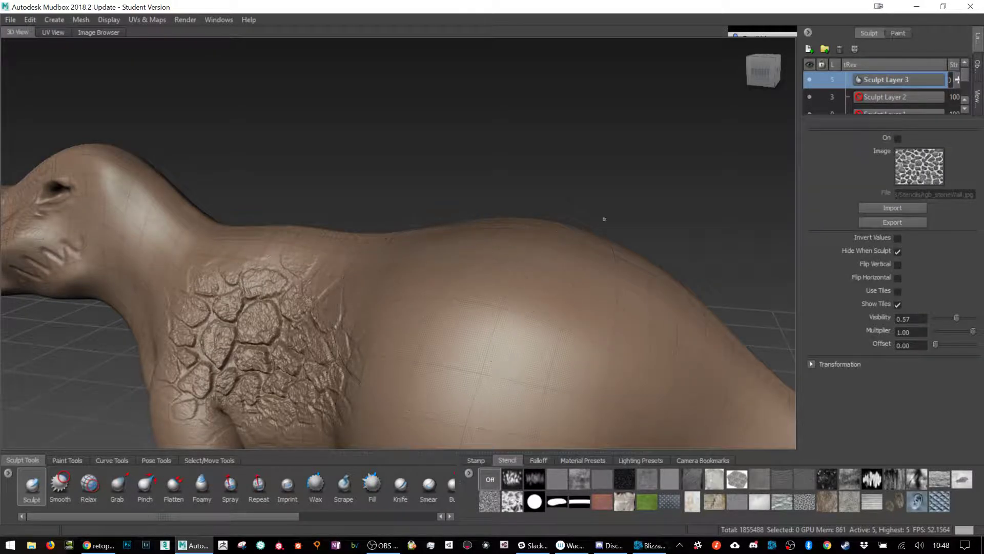
Create a paint layer of size 2048, saved as 8-bit RGBA TIFF, on the Diffuse channel.
left_click(893, 33)
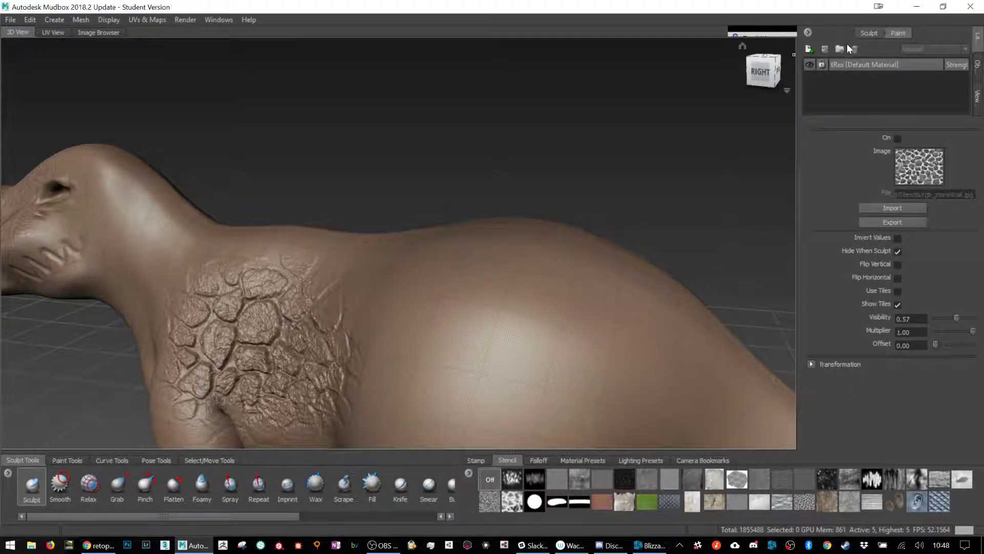
left_click(807, 50)
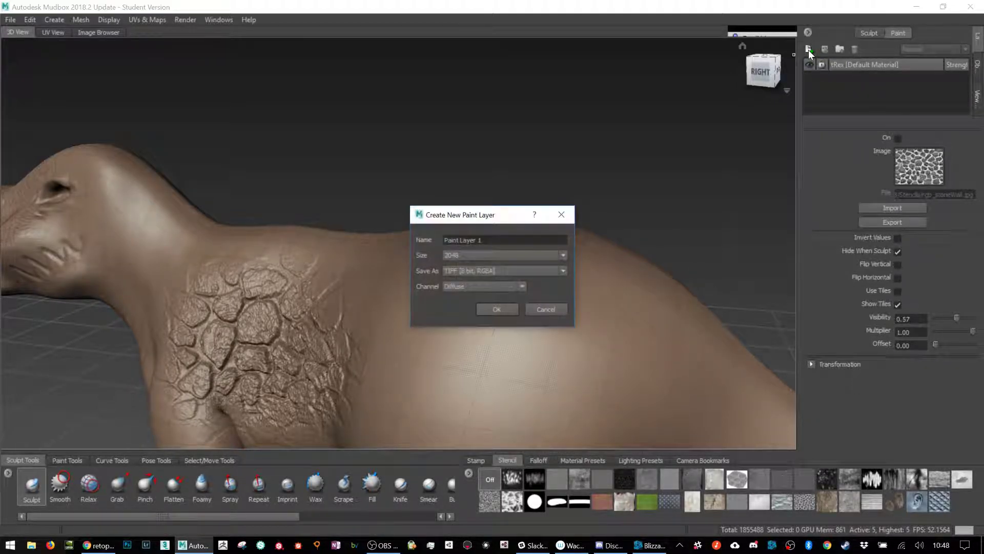
left_click(459, 254)
left_click(459, 254)
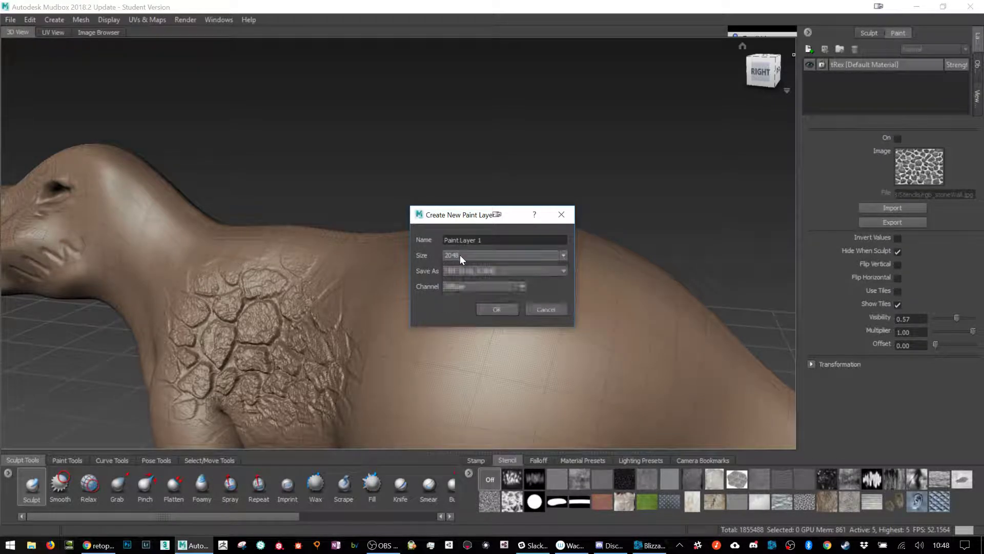
left_click(495, 311)
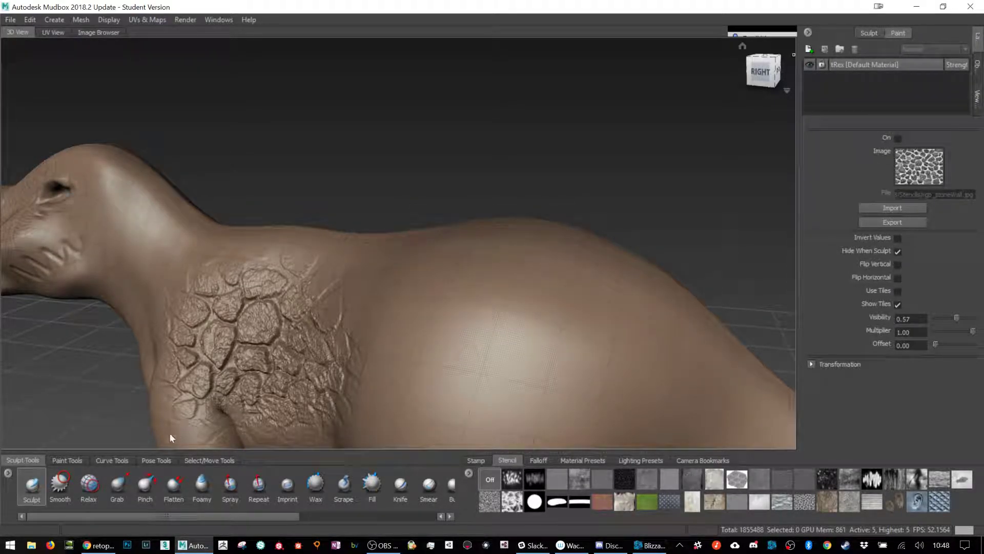
Paint the bulbous snout tip dark red with the Paint Brush.
left_click(73, 459)
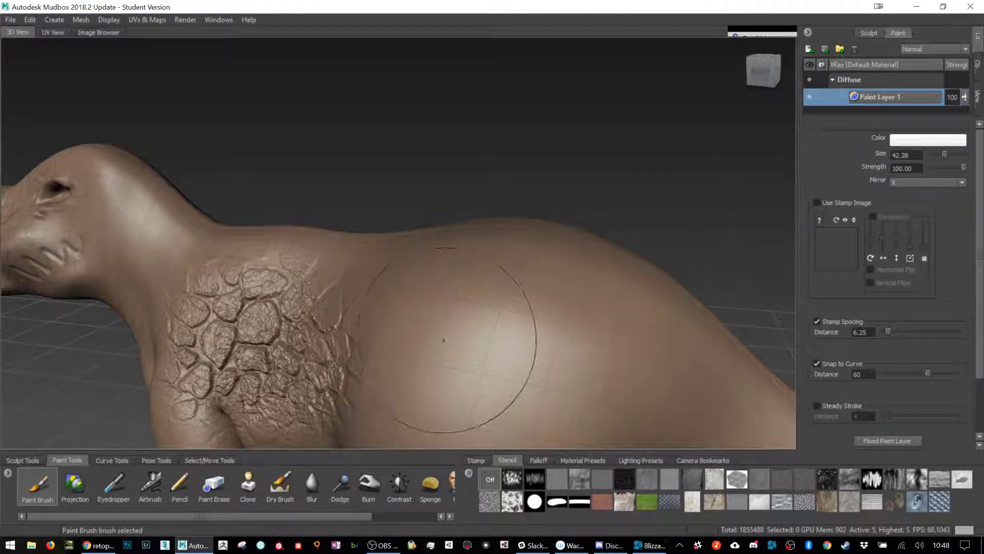
left_click_drag(216, 233, 574, 256, "alt")
left_click(904, 141)
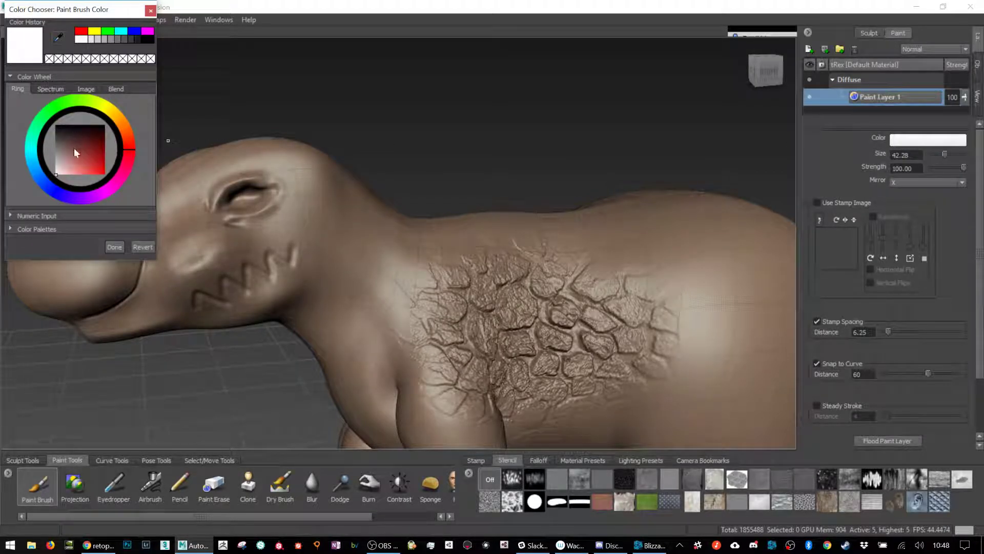
mouse_move(72, 147)
left_mouse_down()
mouse_move(121, 176)
mouse_move(117, 158)
left_mouse_up()
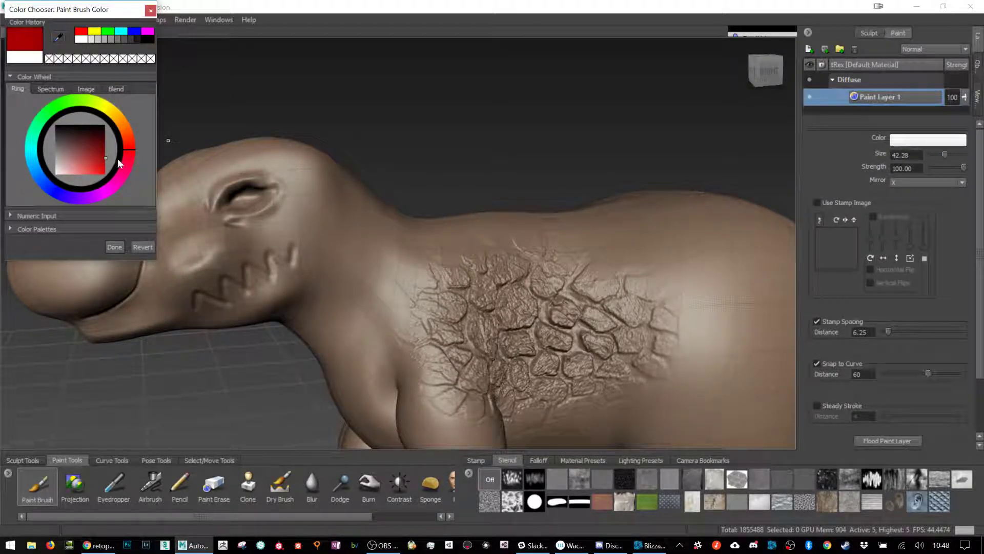
left_click(151, 11)
mouse_move(112, 246)
left_mouse_down()
mouse_move(57, 256)
mouse_move(82, 246)
left_mouse_up()
Change the brush colour to light grey and paint over the rest of the head.
left_click(927, 141)
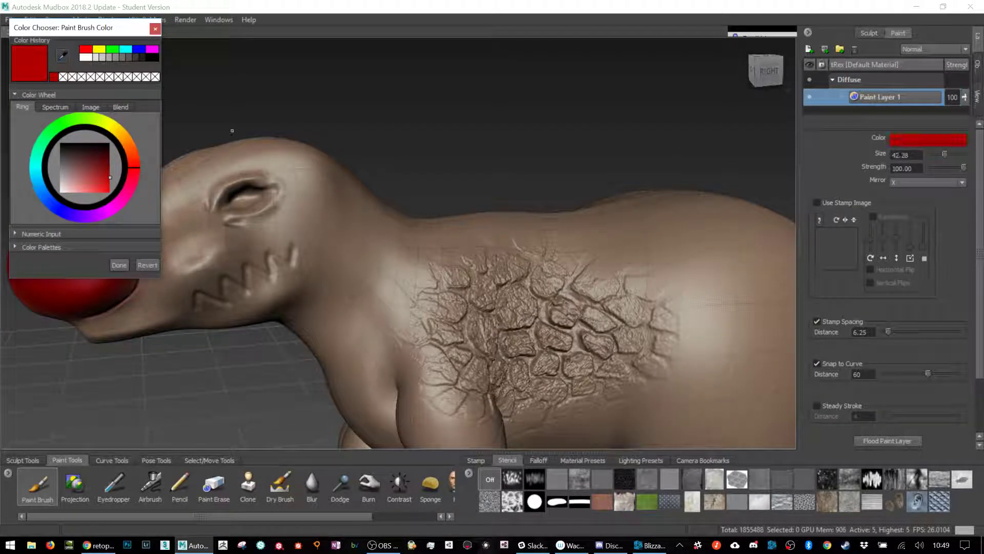
mouse_move(79, 174)
left_mouse_down()
mouse_move(42, 189)
mouse_move(42, 180)
left_mouse_up()
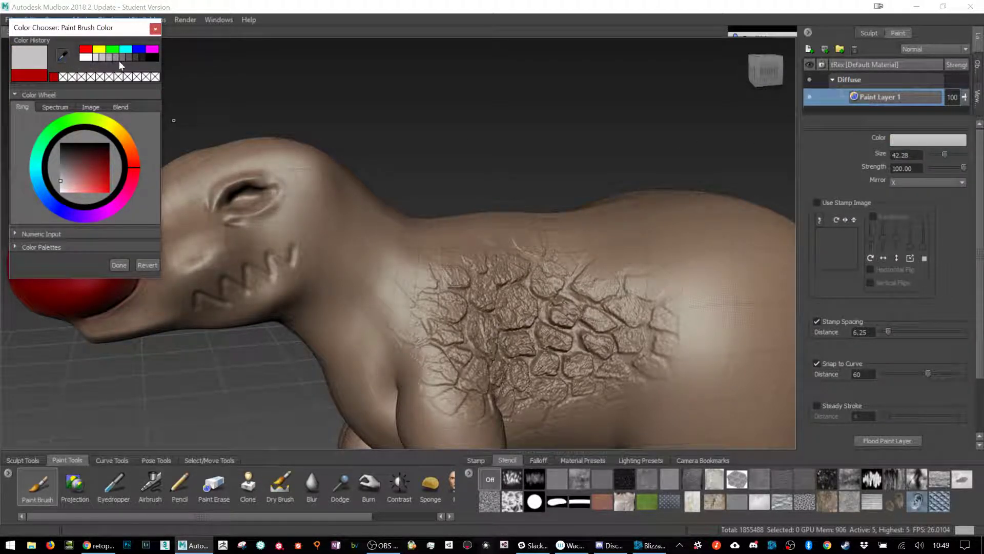
left_click(156, 30)
mouse_move(241, 179)
left_mouse_down()
mouse_move(175, 230)
mouse_move(141, 241)
mouse_move(185, 318)
left_mouse_up()
left_click_drag(292, 210, 328, 230)
left_click_drag(174, 317, 156, 303)
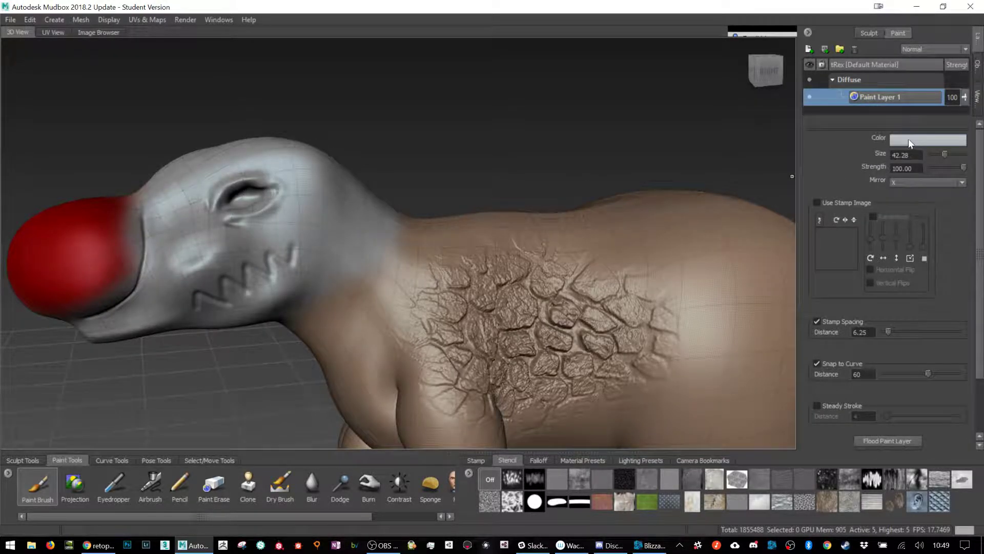
Set the paint brush colour to bright pure red and its size to 27.74.
left_click(928, 139)
left_click(109, 195)
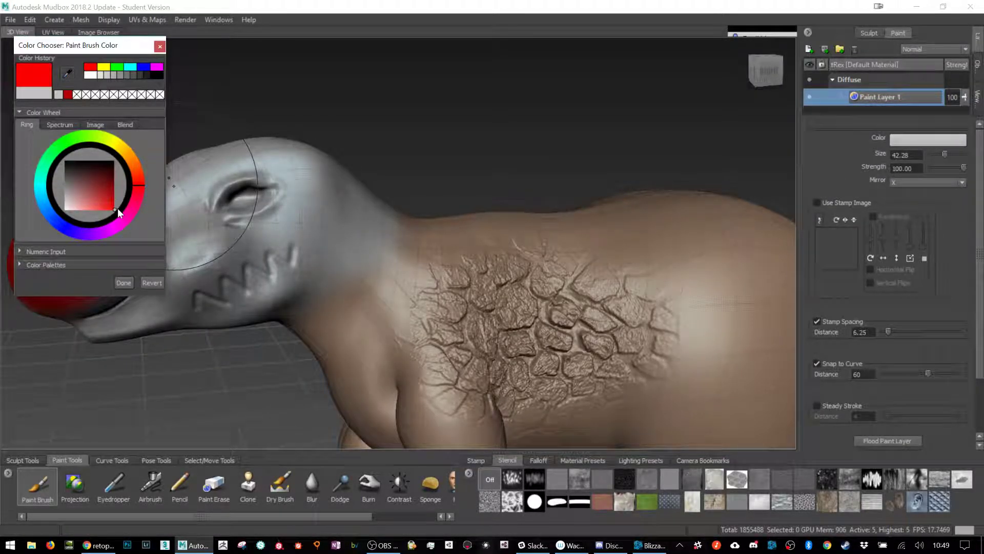
left_click(123, 282)
key("b")
mouse_move(61, 237)
left_mouse_down()
mouse_move(49, 237)
mouse_move(128, 231)
mouse_move(46, 223)
left_mouse_up()
key("ctrl+z")
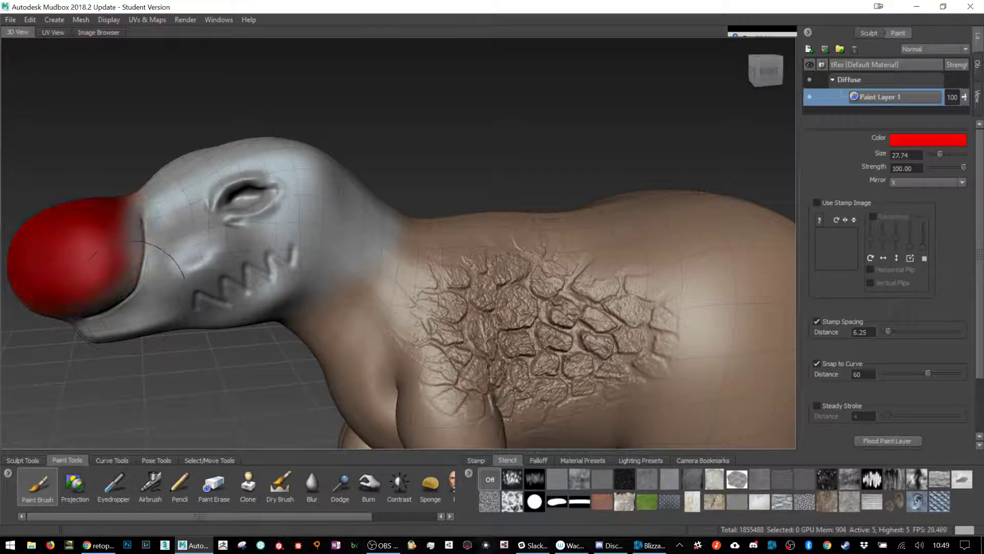
Turn off brush mirroring and paint a bright red patch on one side of the snout tip.
left_click_drag(158, 298, 222, 300, "alt")
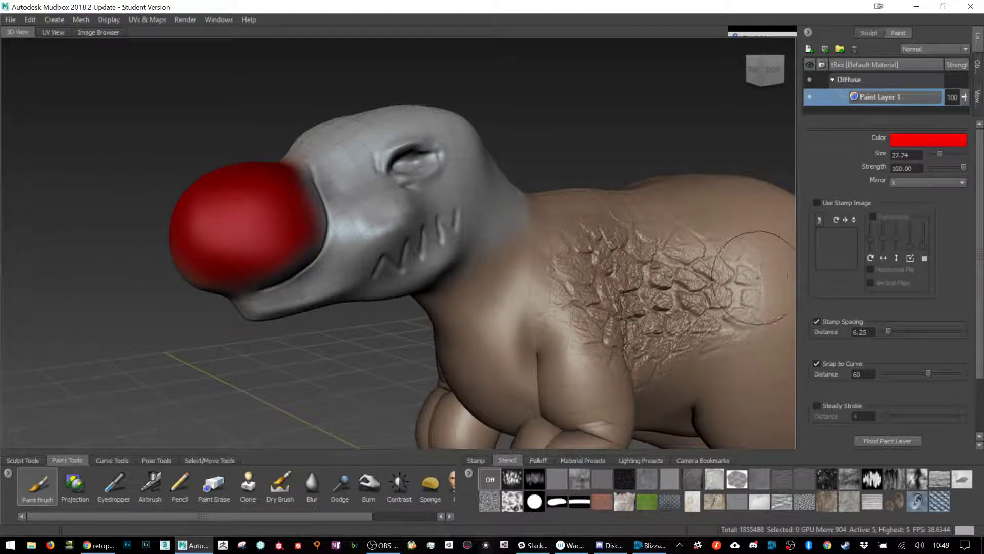
left_click(930, 181)
left_click(918, 196)
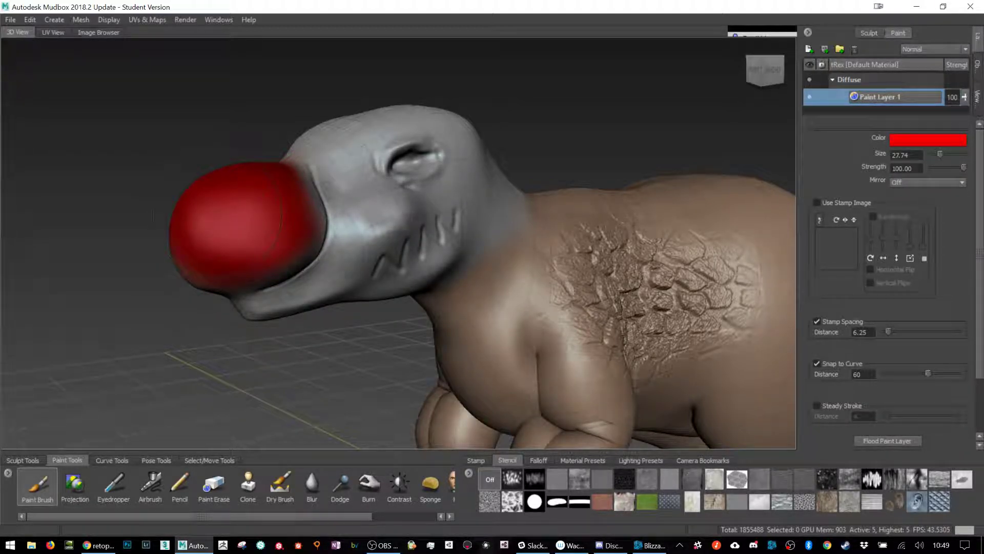
left_click_drag(223, 218, 237, 220)
left_click_drag(422, 207, 353, 237, "alt")
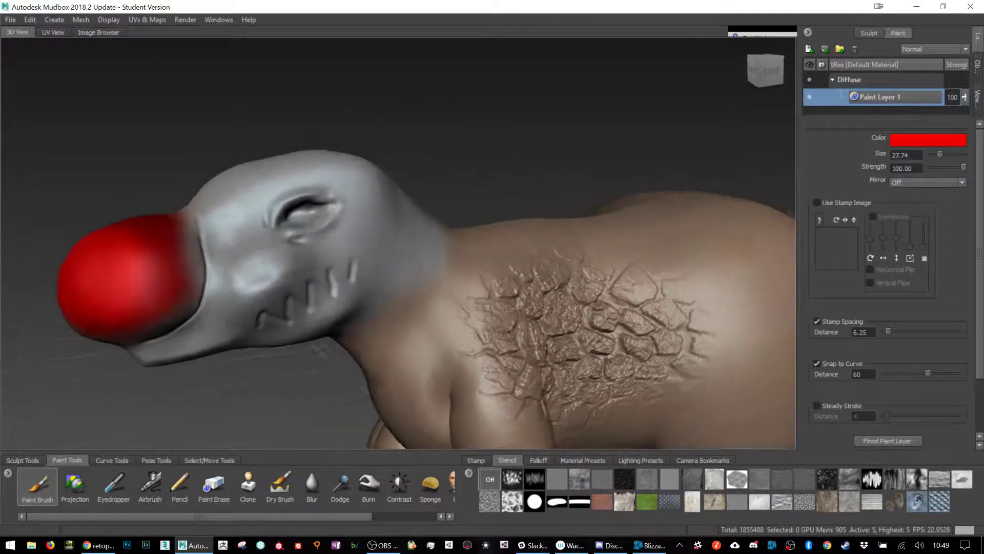
Change the paint brush colour to light grey and back to bright red.
left_click(925, 139)
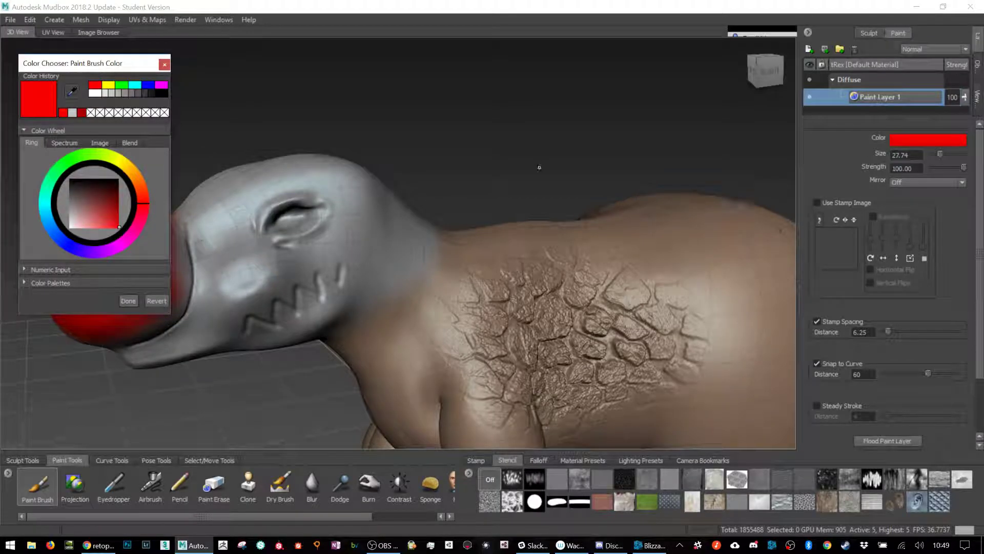
mouse_move(67, 190)
left_mouse_down()
mouse_move(76, 206)
mouse_move(57, 220)
left_mouse_up()
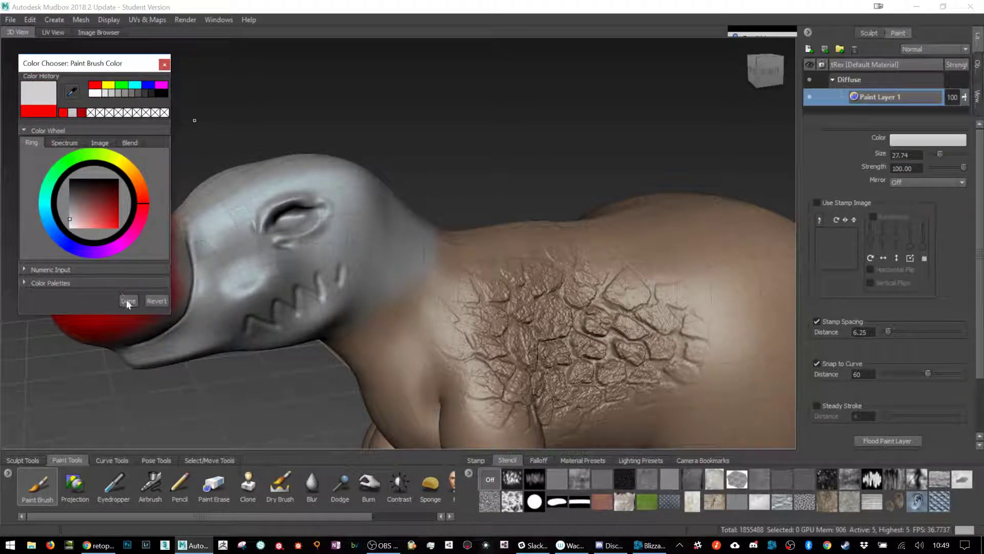
left_click(128, 300)
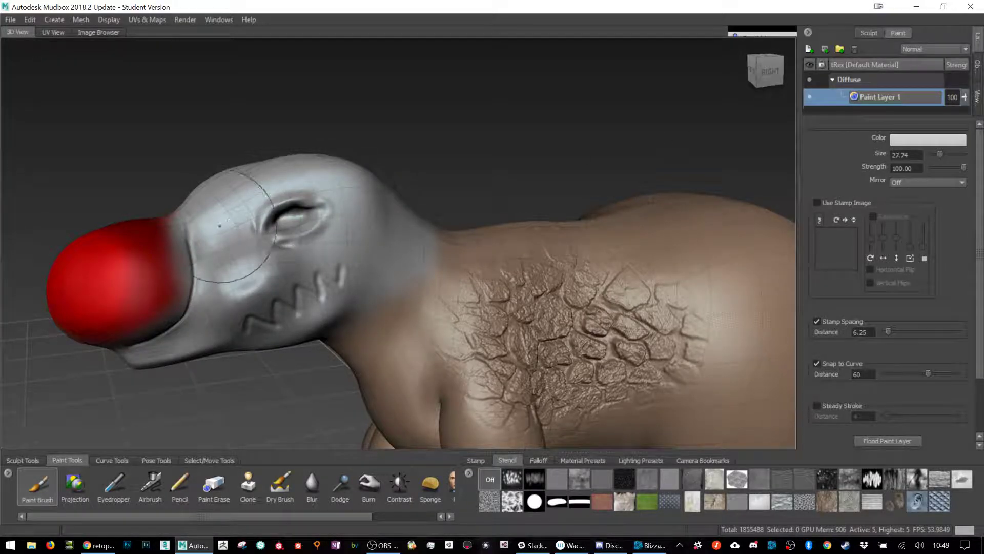
left_click(939, 144)
left_click(109, 234)
left_click(133, 319)
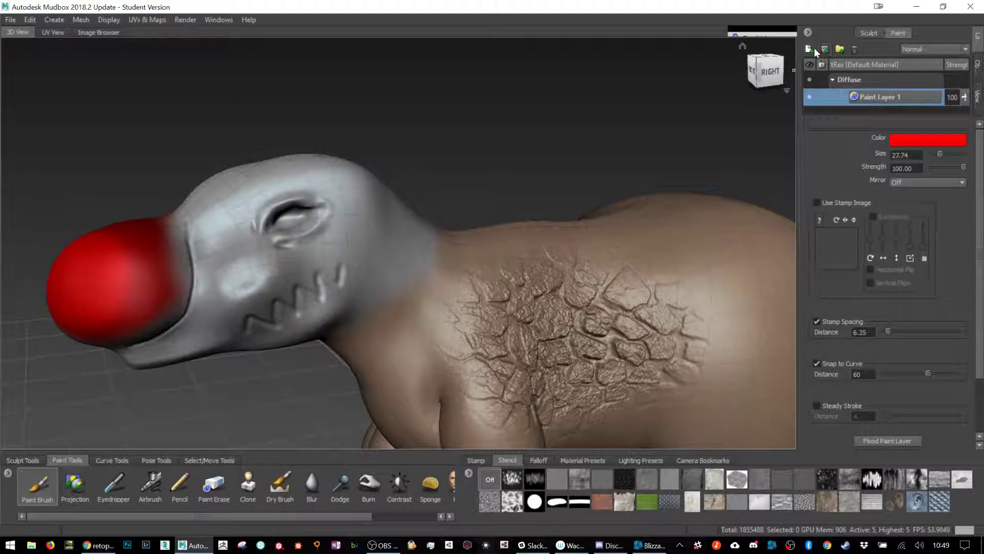
Add a second paint layer to the diffuse channel, above Paint Layer 1.
left_click(809, 49)
left_click(497, 310)
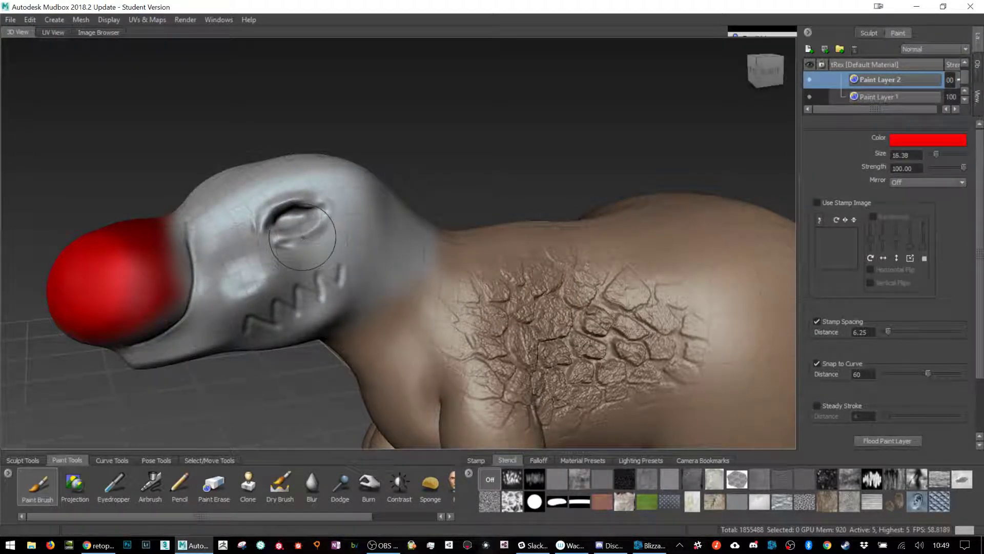
Try red strokes down the cheek from the eye, shrinking the brush to 8.71 and 5.14, and undo each stroke.
left_click_drag(309, 243, 310, 241)
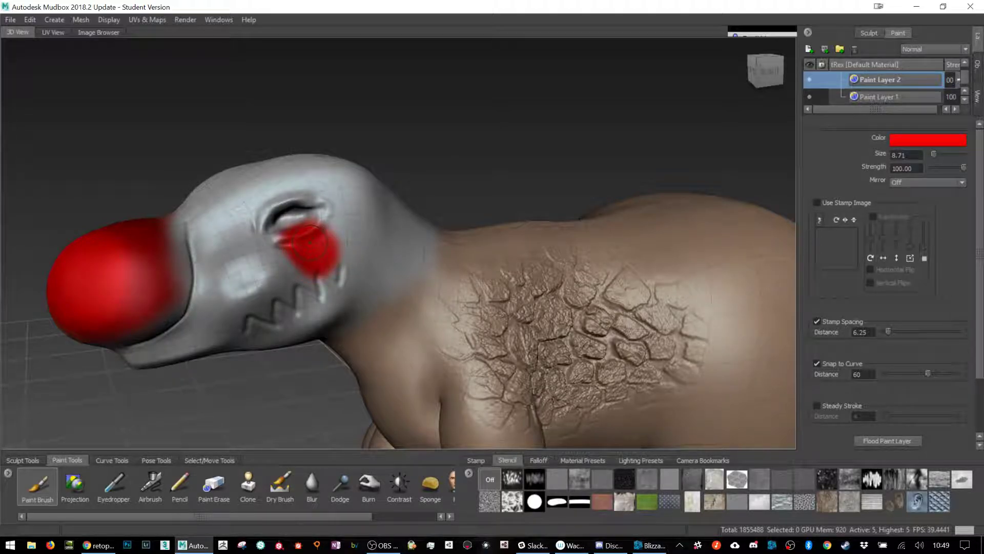
key("ctrl+z")
left_click_drag(301, 236, 245, 292)
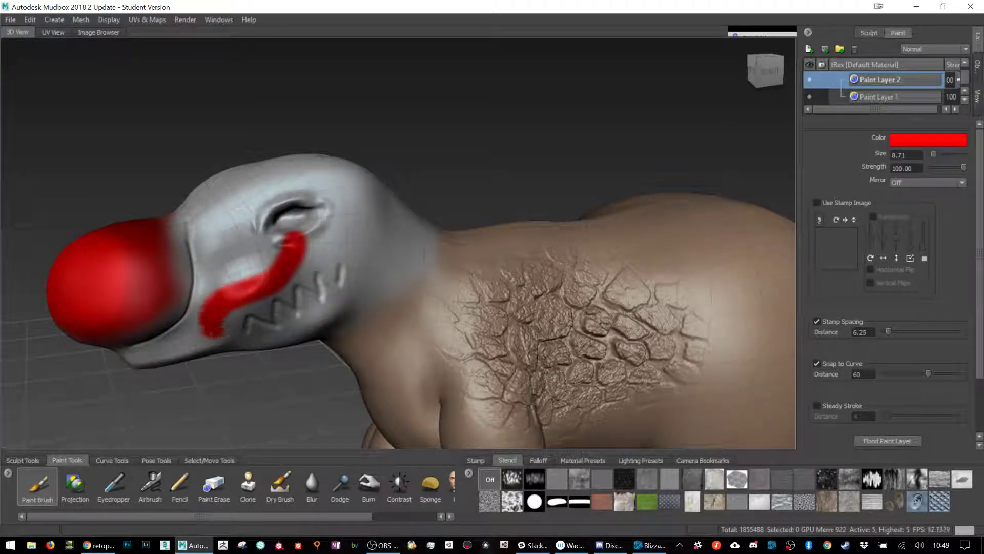
key("ctrl+z")
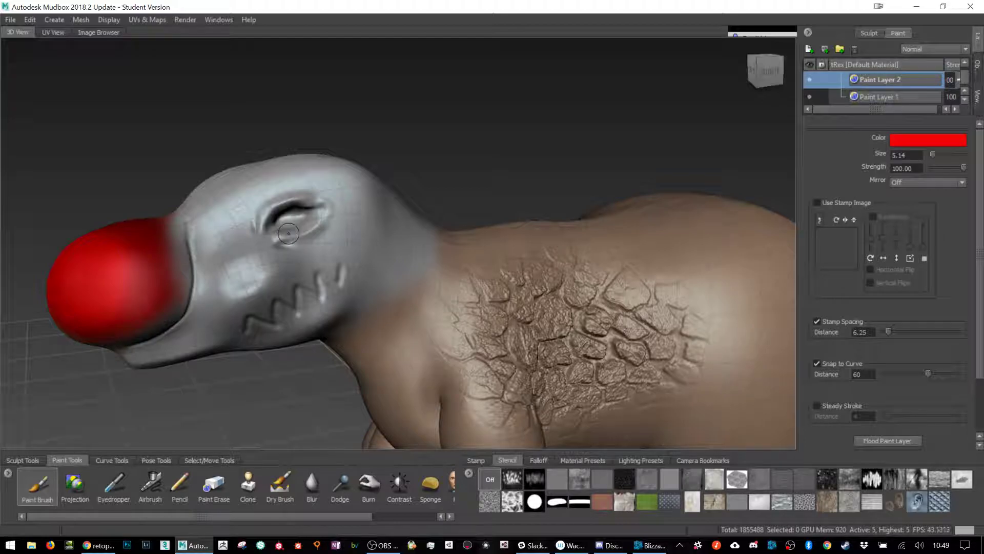
mouse_move(293, 235)
left_mouse_down()
mouse_move(244, 292)
mouse_move(204, 307)
mouse_move(225, 288)
left_mouse_up()
key("ctrl+z")
With a 3.75 brush, paint a red hooked line down the cheek from the eye and outline the eye with pointed corners.
mouse_move(298, 237)
left_mouse_down()
mouse_move(292, 272)
mouse_move(319, 320)
mouse_move(307, 300)
left_mouse_up()
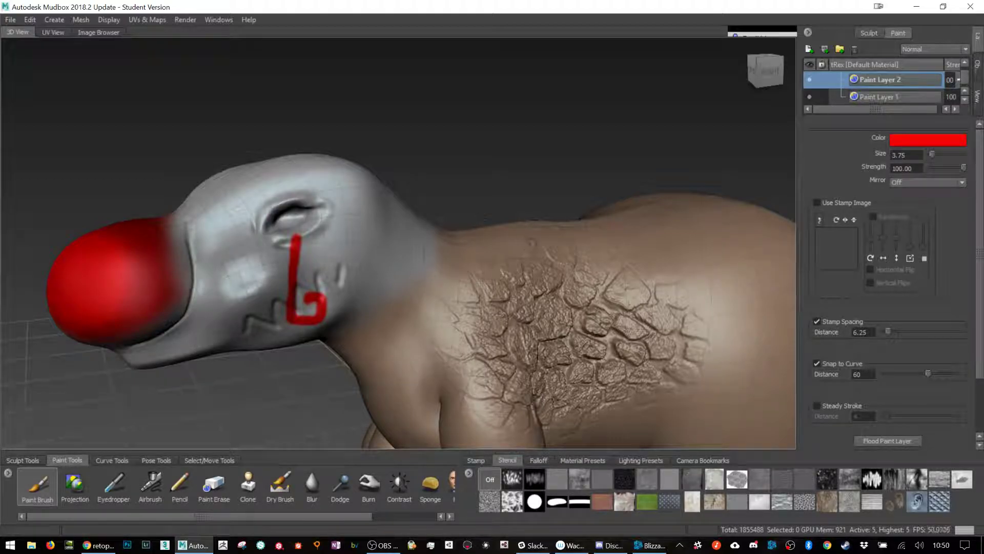
mouse_move(532, 242)
left_mouse_down("alt")
mouse_move(549, 220)
mouse_move(733, 223)
mouse_move(399, 212)
left_mouse_up("alt")
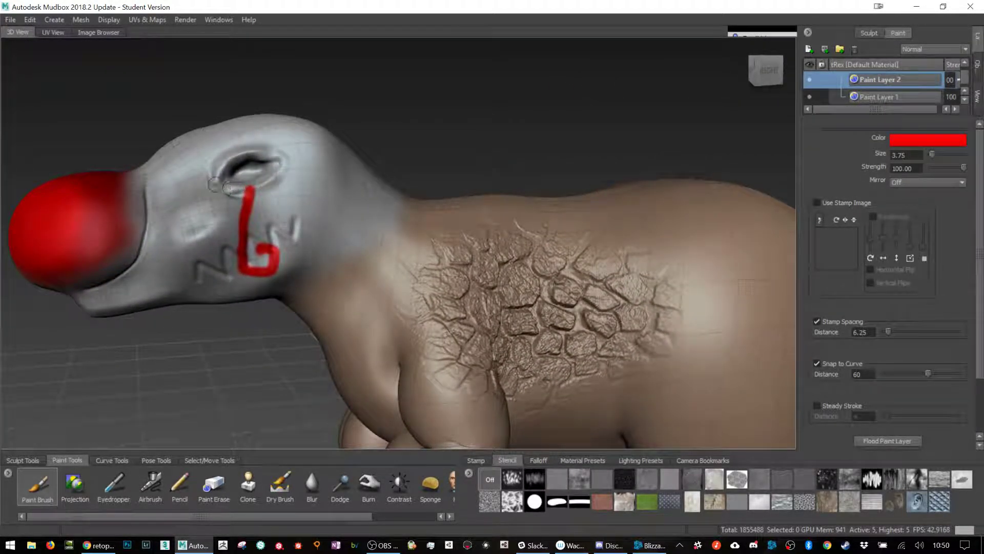
mouse_move(218, 185)
left_mouse_down()
mouse_move(214, 166)
mouse_move(259, 148)
mouse_move(303, 158)
mouse_move(256, 192)
mouse_move(198, 189)
left_mouse_up()
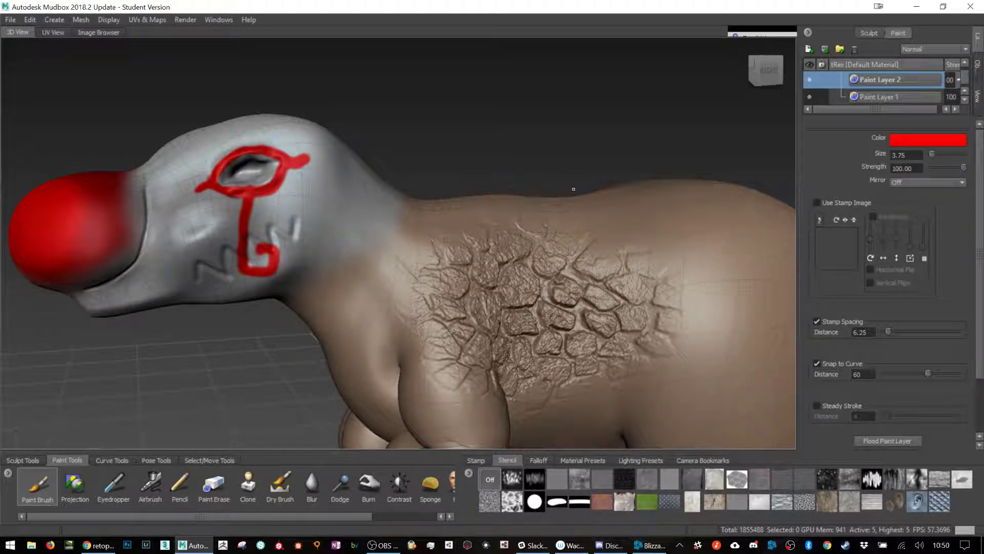
Toggle the visibility of Paint Layer 2 off and on to compare the head with and without the eye markings.
left_click_drag(571, 185, 504, 210, "alt")
left_click(806, 78)
left_click(807, 78)
left_click(806, 78)
left_click(807, 78)
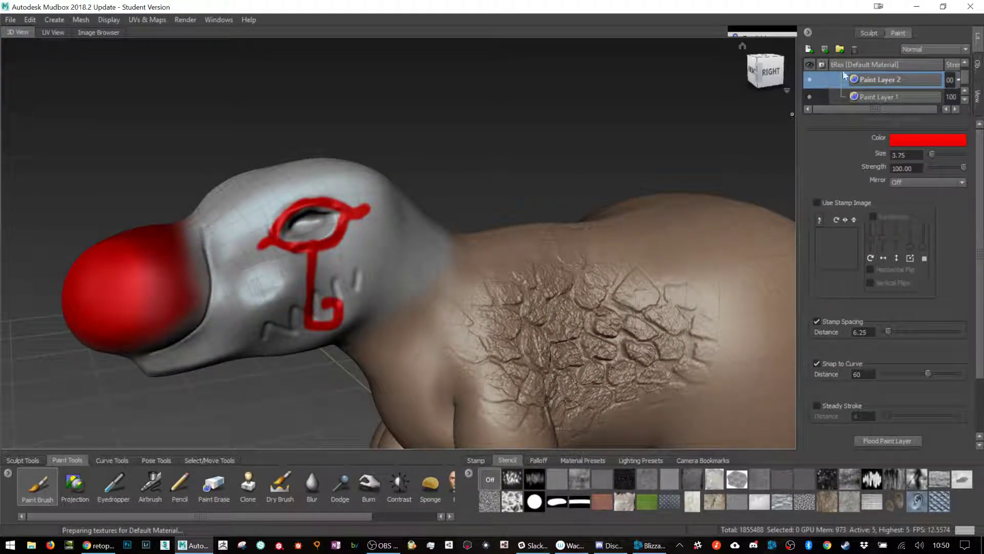
Try the Overlay and Screen blend modes on Paint Layer 2, and set it back to Normal.
left_click(929, 50)
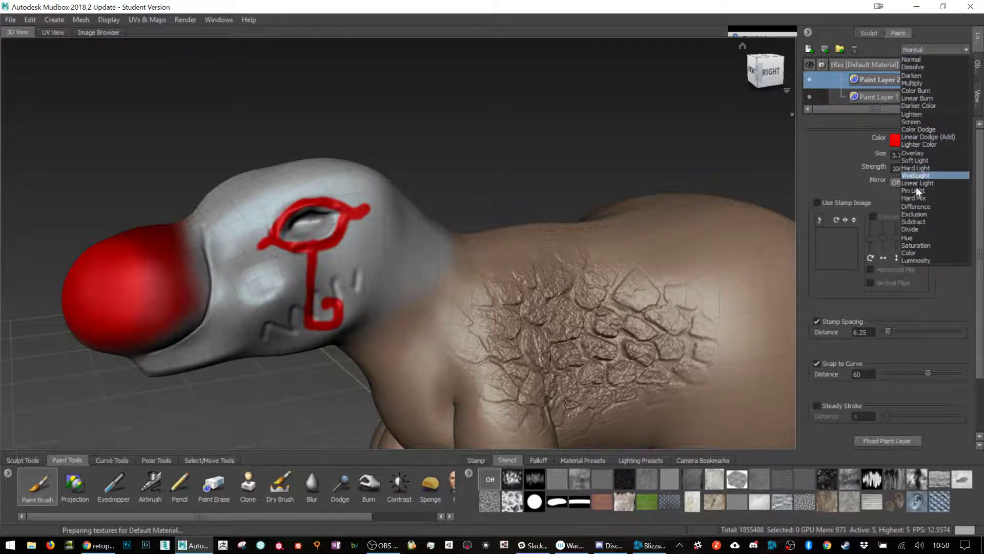
left_click(915, 152)
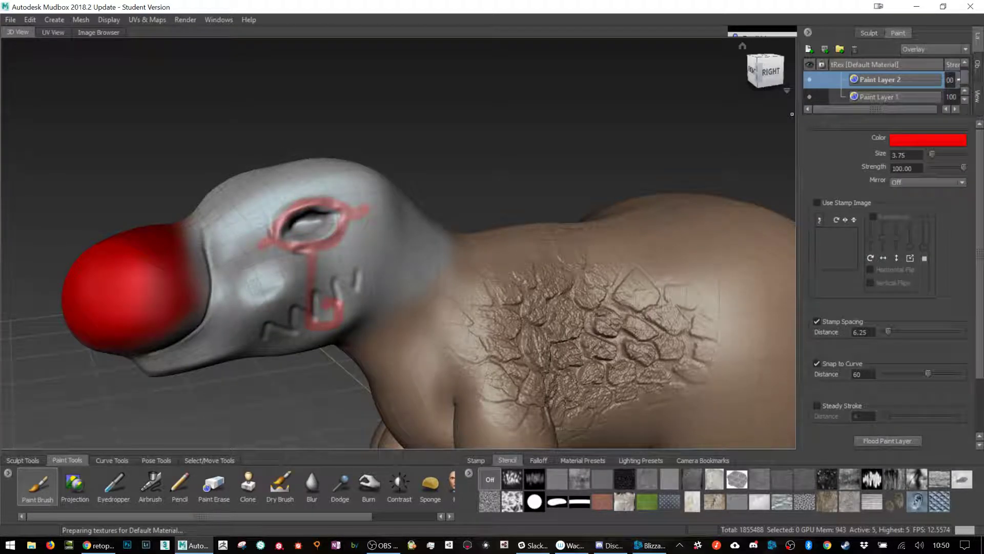
left_click(930, 50)
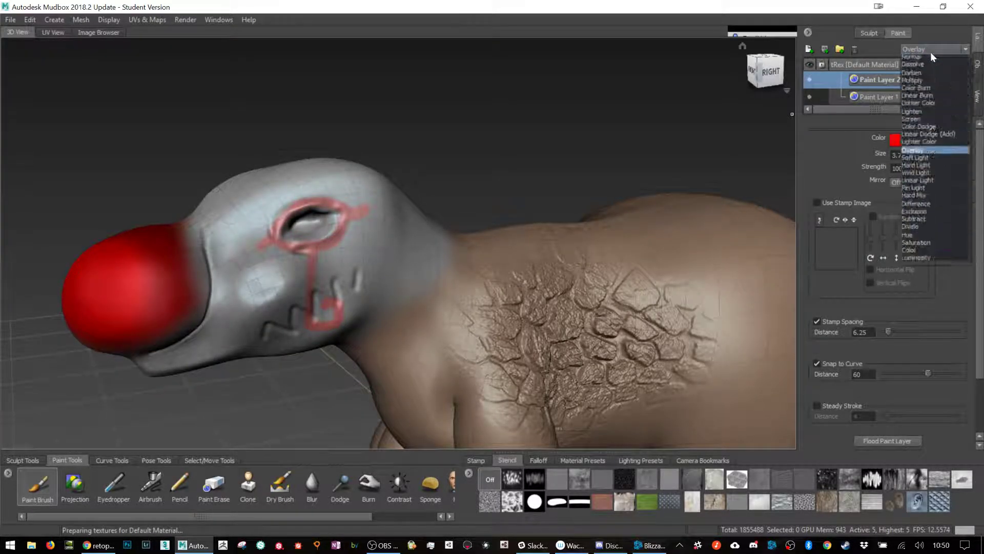
left_click(924, 119)
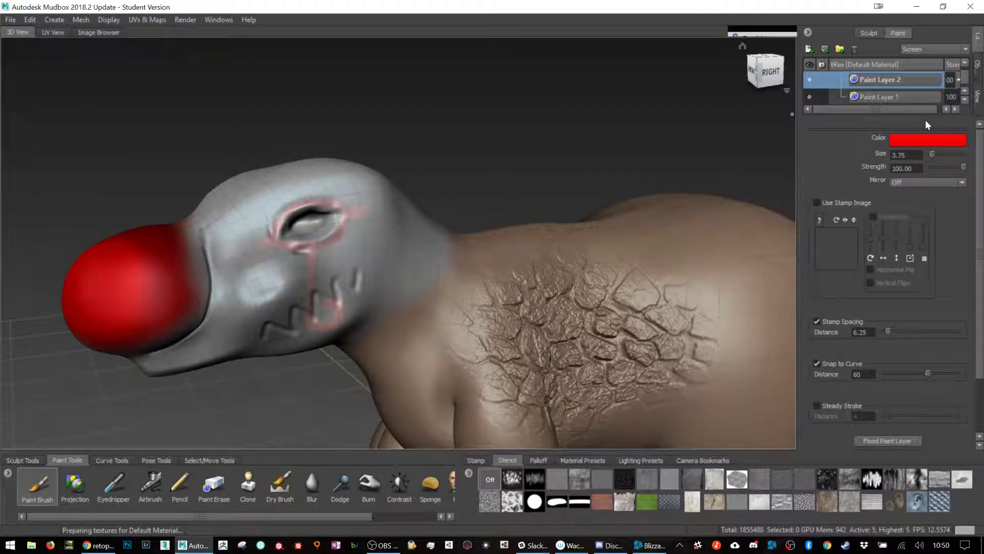
left_click(941, 52)
left_click(928, 58)
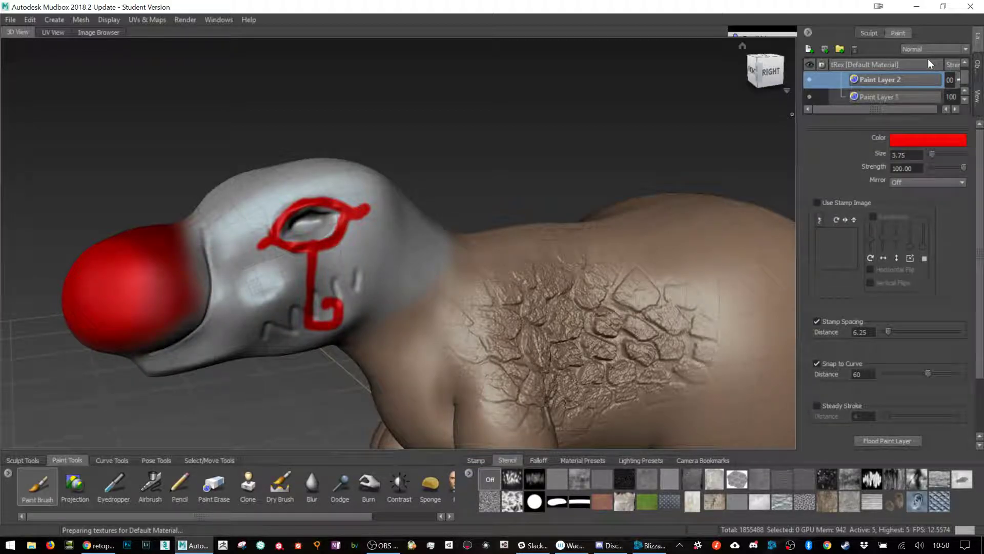
Show the sculpt layers and the sculpting tools with the model's whole body in view.
middle_click_drag(528, 289, 479, 200, "alt")
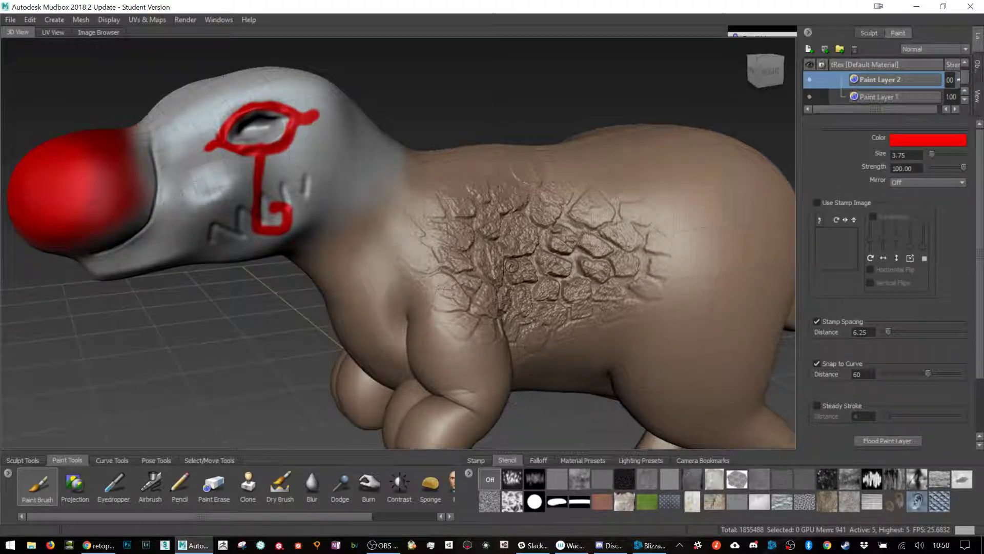
right_click_drag(511, 266, 564, 271, "alt")
middle_click_drag(666, 256, 557, 255, "alt")
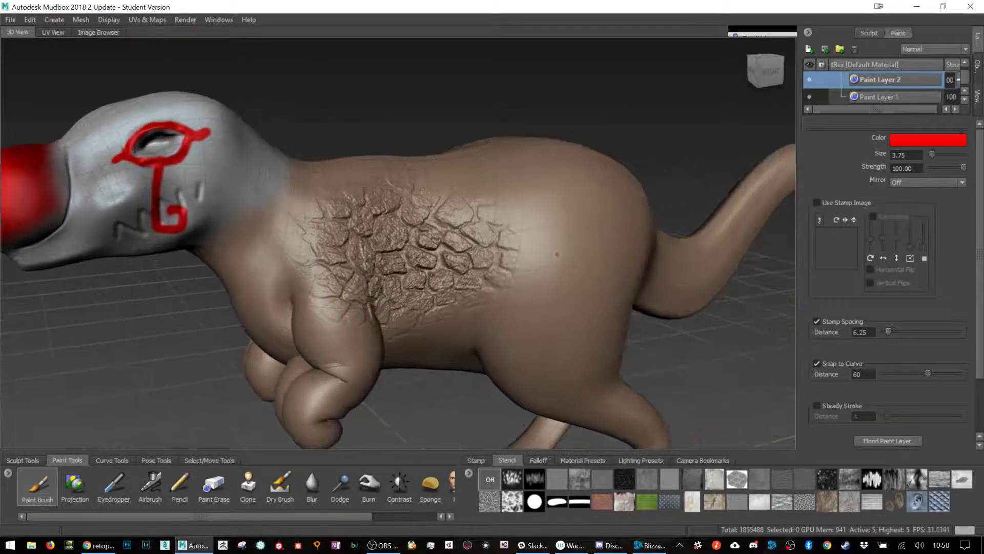
left_click(875, 32)
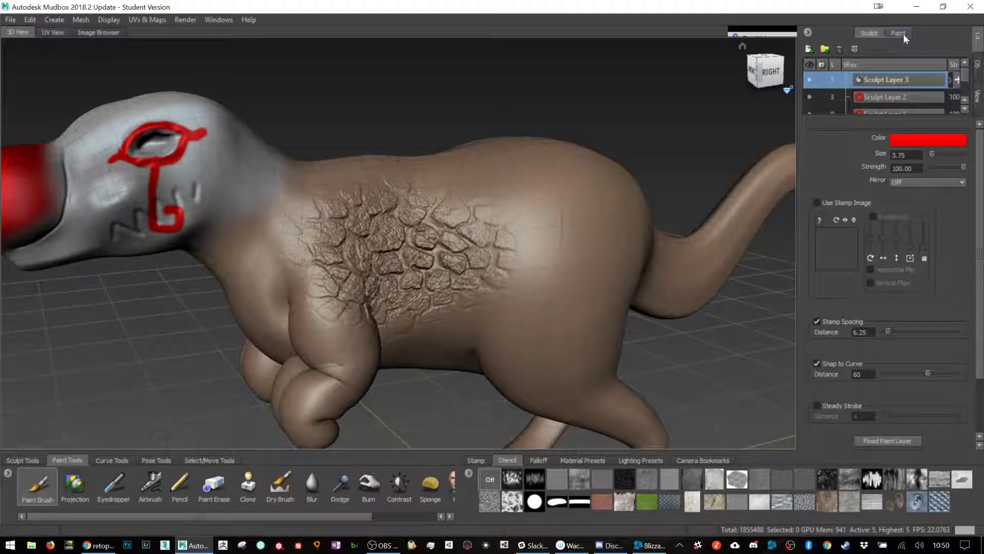
left_click(21, 460)
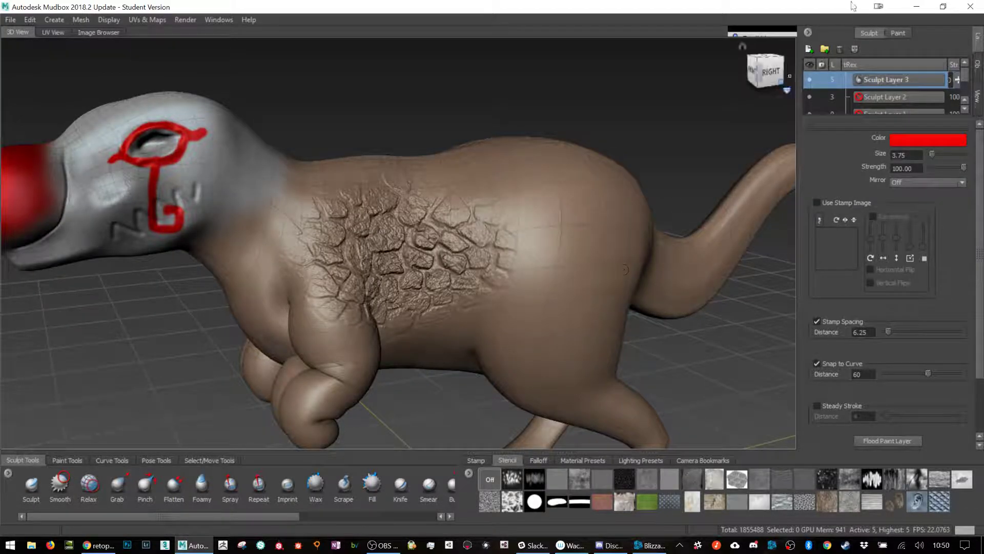
Open the object list, enlarge it to show every scene object, and hide and unhide the tRex mesh.
left_click(976, 75)
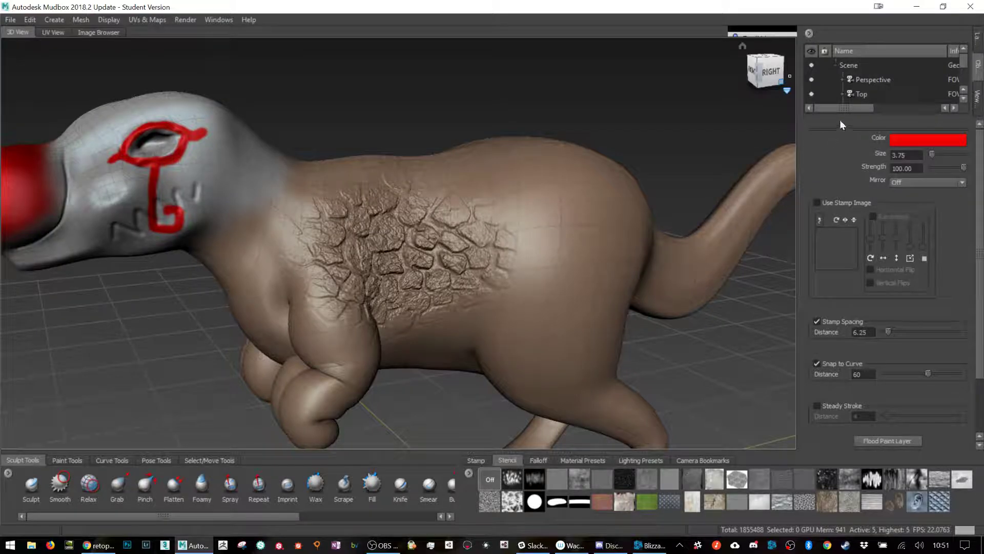
left_click_drag(861, 118, 861, 271)
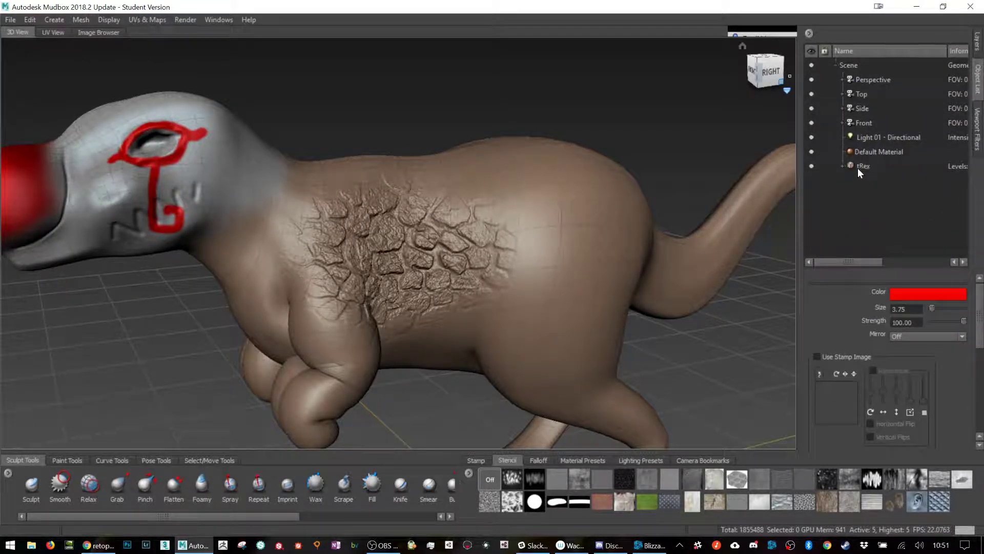
left_click(812, 166)
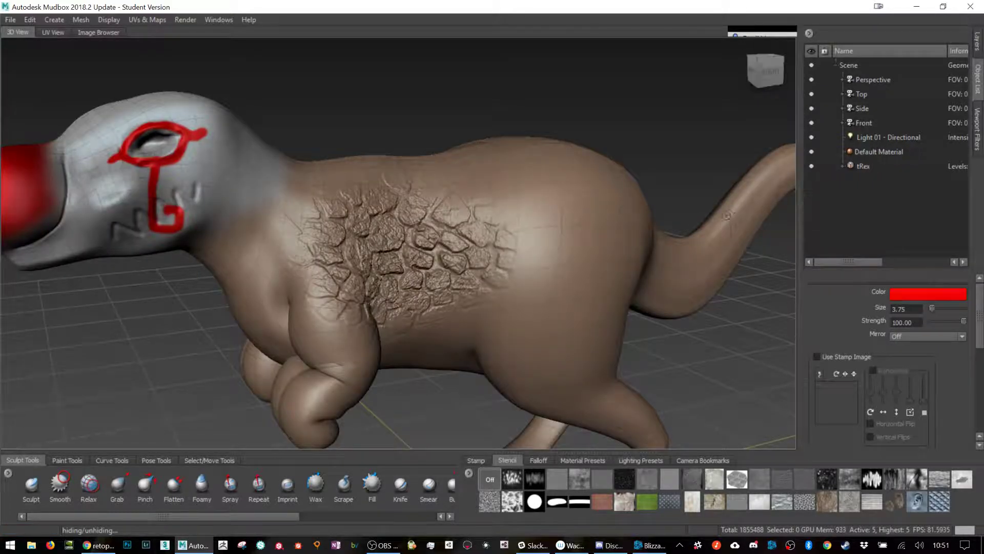
Try drawing two freehand curves over the flank and hip with the Create Curve tool, and undo them.
left_click_drag(329, 274, 339, 204, "alt")
left_click(121, 460)
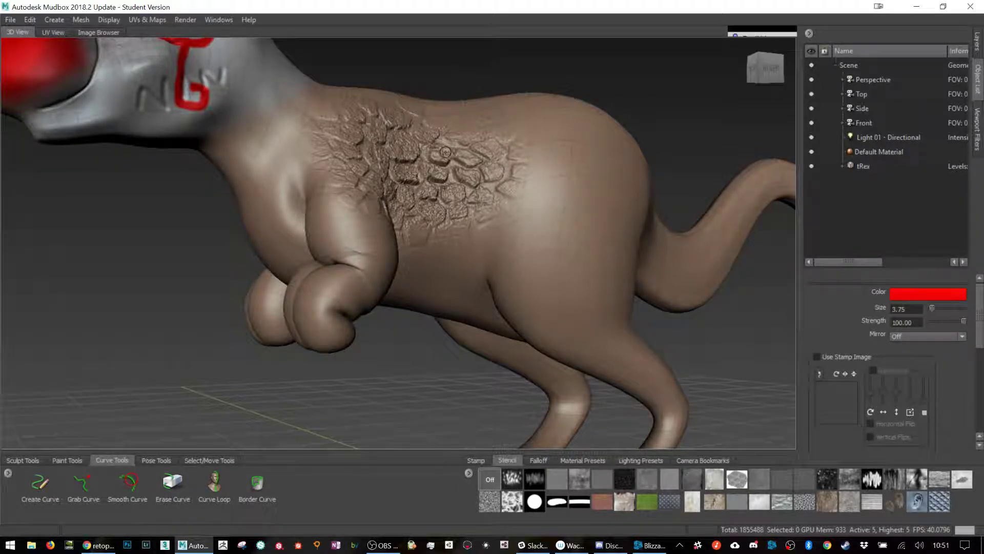
left_click_drag(511, 107, 434, 133, "alt")
middle_click_drag(231, 215, 319, 167, "alt")
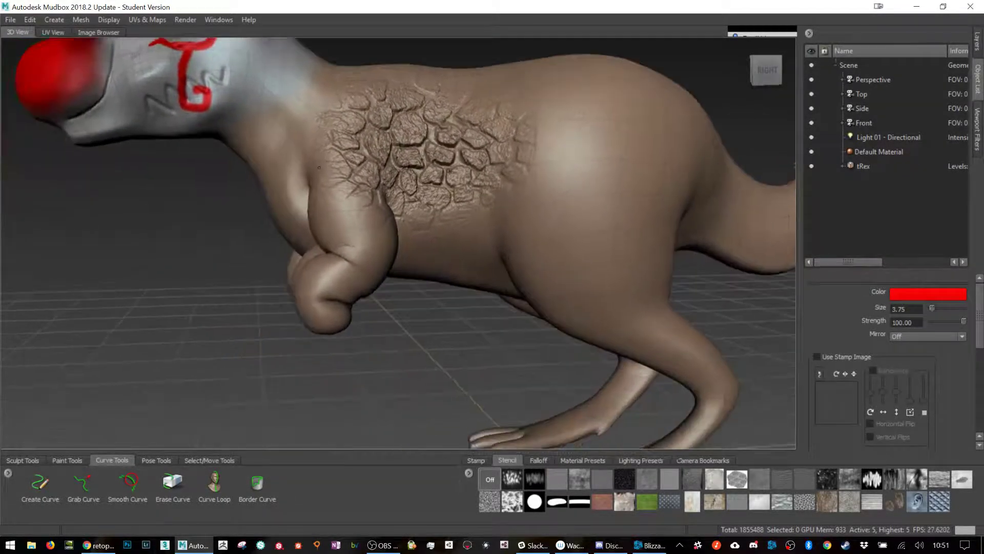
right_click_drag(319, 167, 350, 185, "alt")
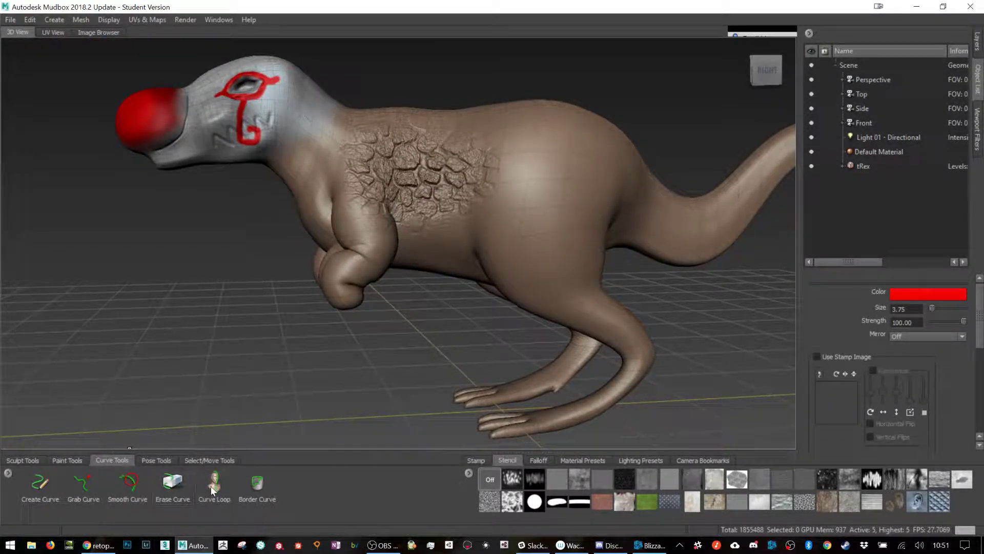
left_click(33, 490)
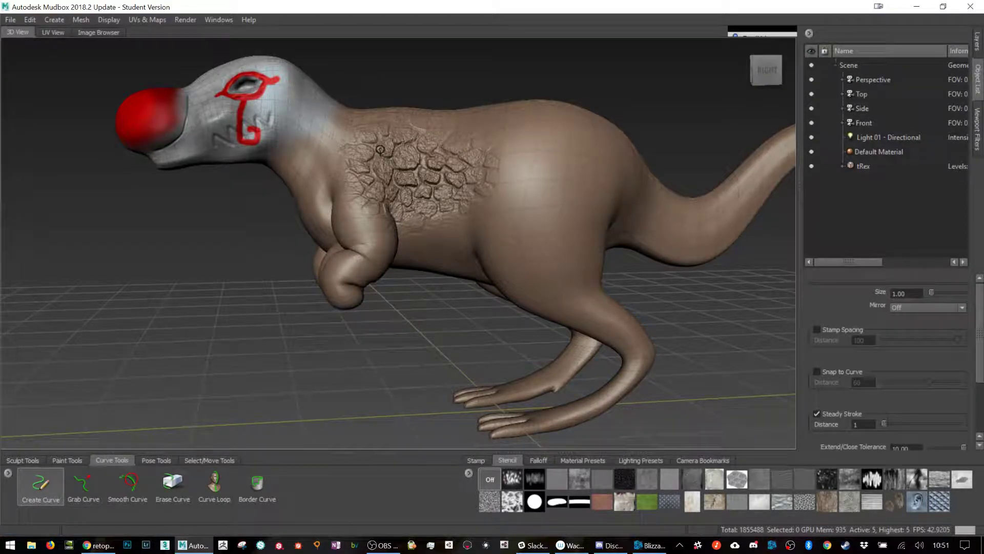
left_click_drag(451, 145, 482, 239)
left_click_drag(526, 156, 531, 180)
scroll(602, 184, "up", 3)
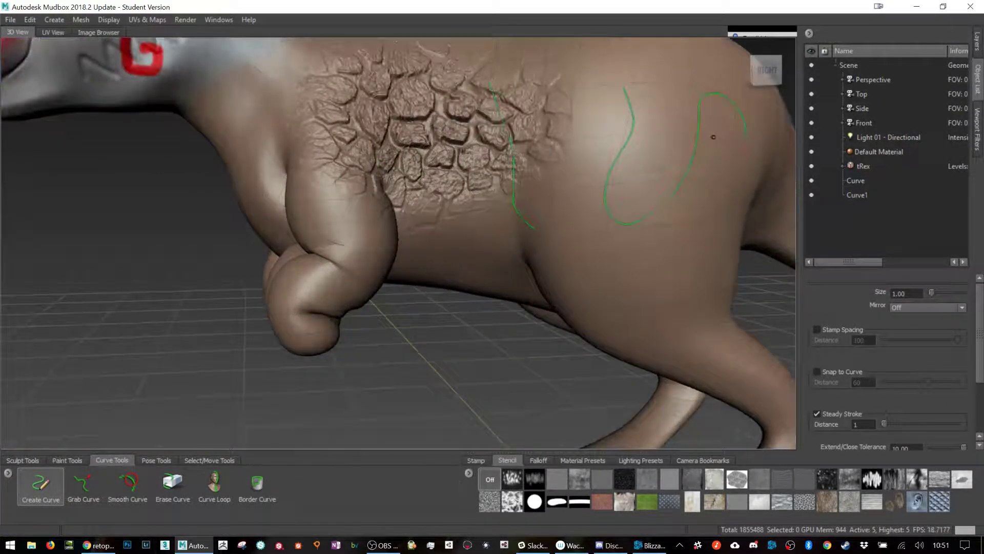
key("ctrl+z")
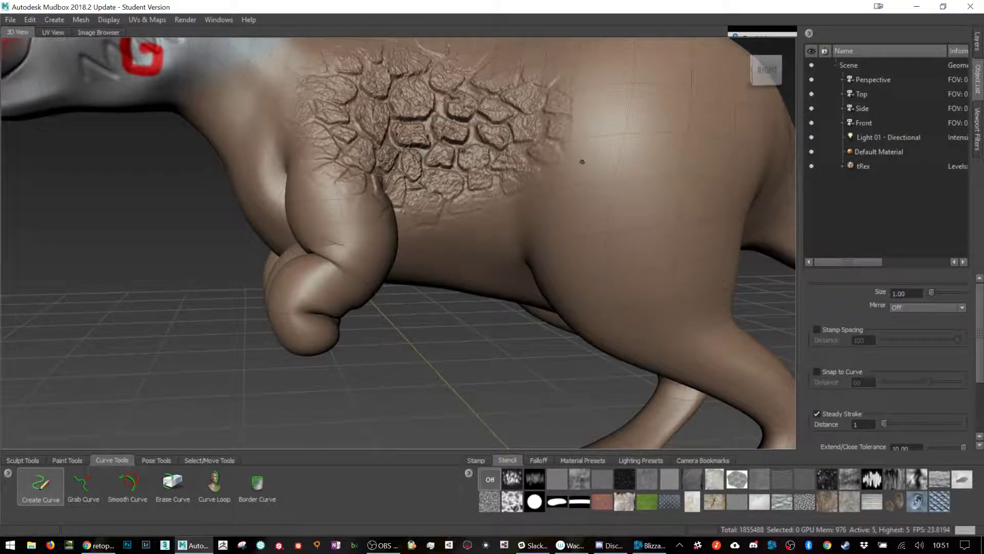
Create a curve loop around the snout at the red tip with the Curve Loop tool, using the Free plane.
scroll(153, 393, "down", 3)
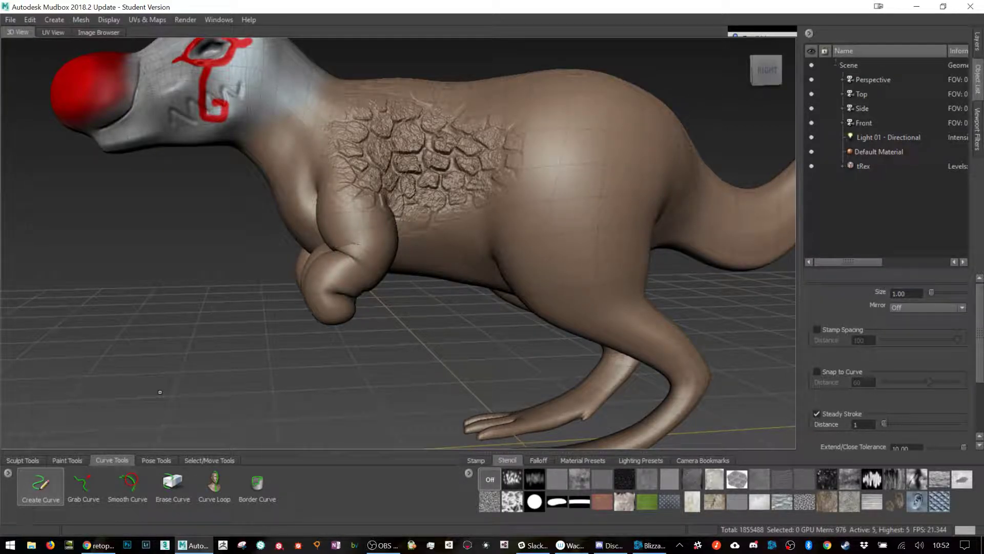
left_click(215, 484)
middle_click_drag(318, 69, 331, 115, "alt")
left_click_drag(331, 114, 647, 208)
right_click_drag(647, 207, 759, 196, "alt")
middle_click_drag(627, 213, 431, 228, "alt")
left_click_drag(623, 210, 694, 214, "alt")
mouse_move(618, 94)
left_mouse_down()
mouse_move(685, 208)
mouse_move(690, 238)
left_mouse_up()
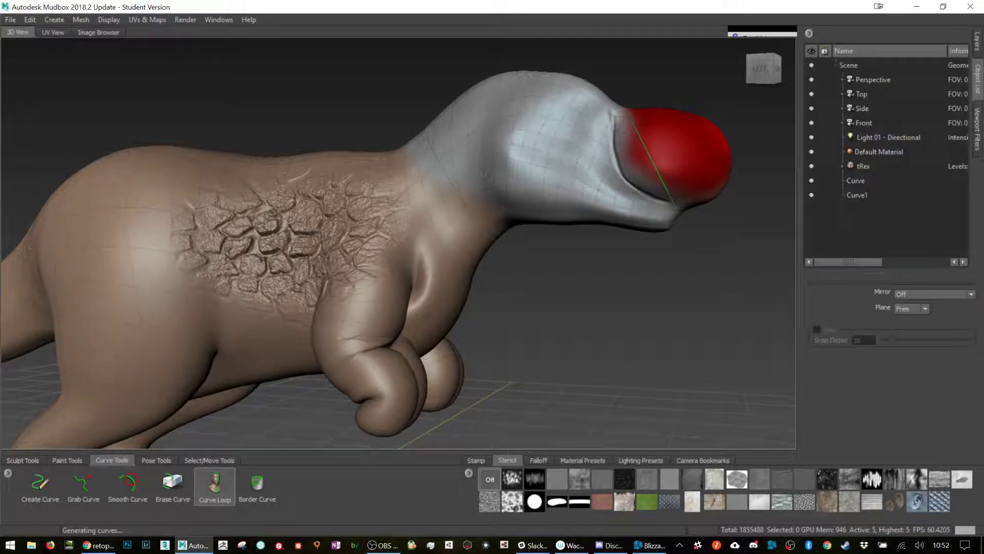
Create another curve loop around the base of the tail.
mouse_move(691, 237)
left_mouse_down("alt")
mouse_move(359, 237)
mouse_move(328, 246)
left_mouse_up("alt")
middle_click_drag(513, 359, 328, 105, "alt")
right_click_drag(728, 294, 691, 294, "alt")
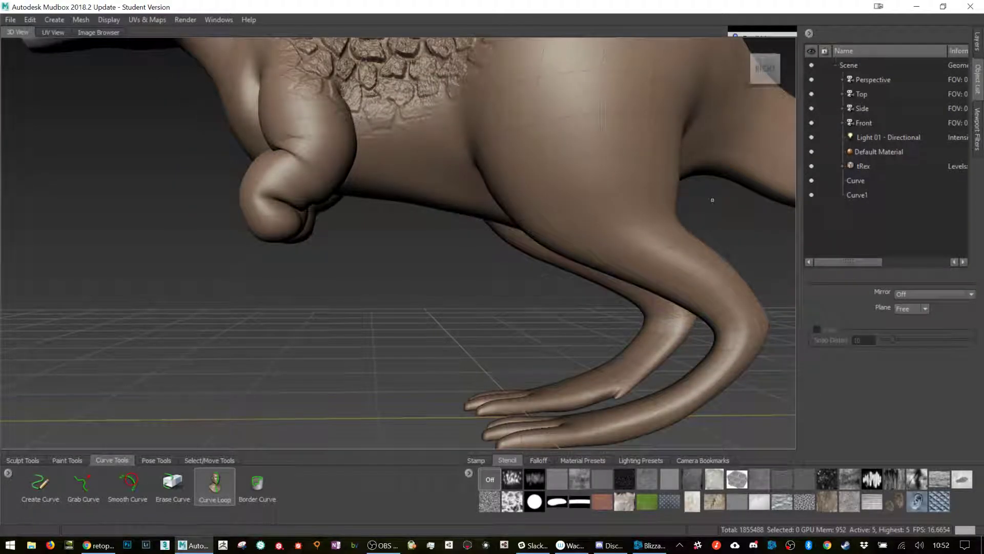
middle_click_drag(712, 199, 482, 317, "alt")
left_click_drag(508, 278, 554, 67)
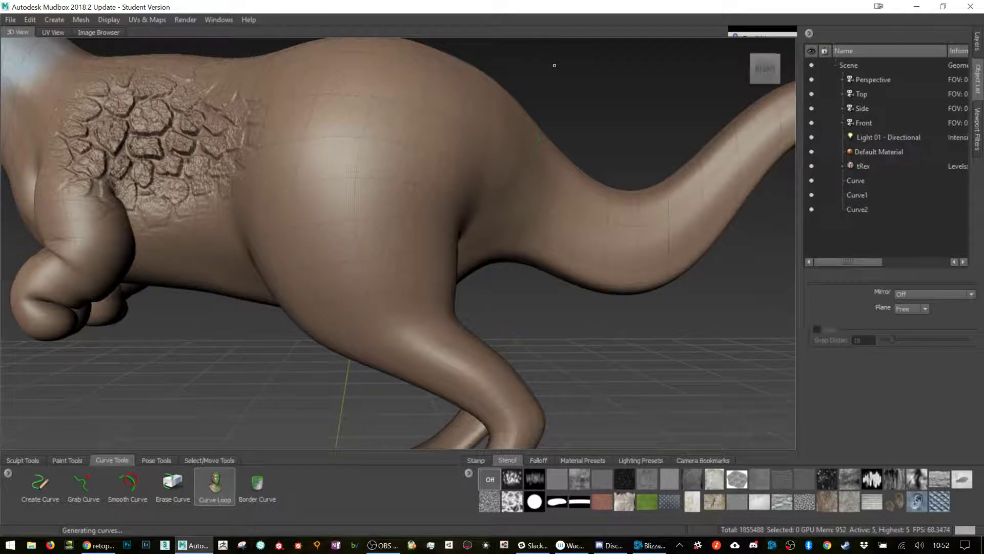
middle_click_drag(554, 66, 429, 100, "alt")
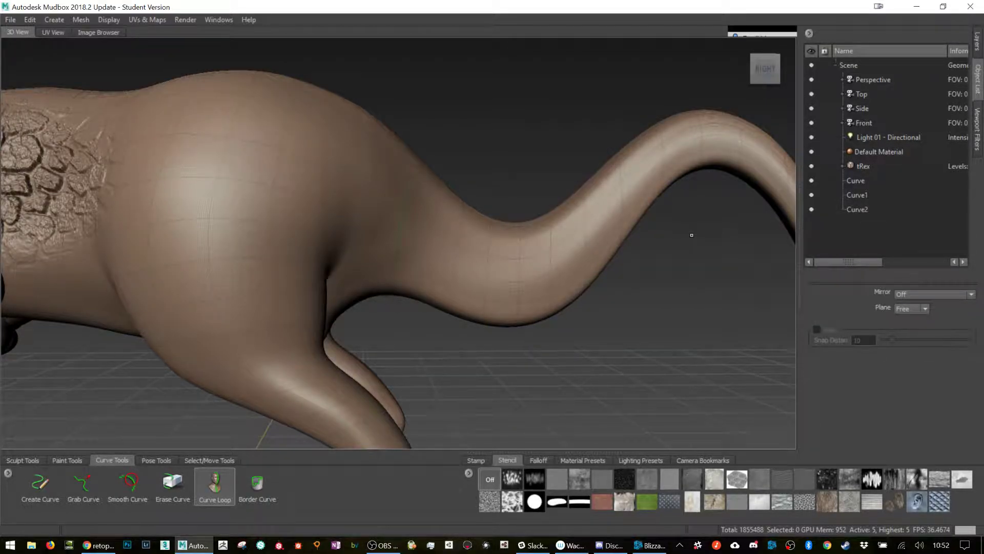
Save the scene as the Mudbox file trexdisgustingclown in the Asset Design 2 2018 folder reached from the Desktop shortcut.
left_click(80, 20)
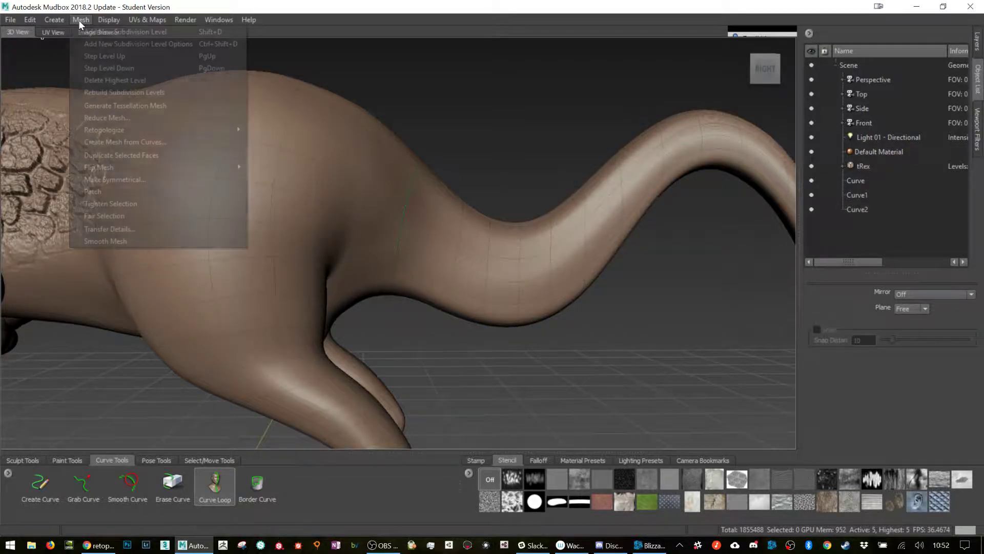
left_click(14, 19)
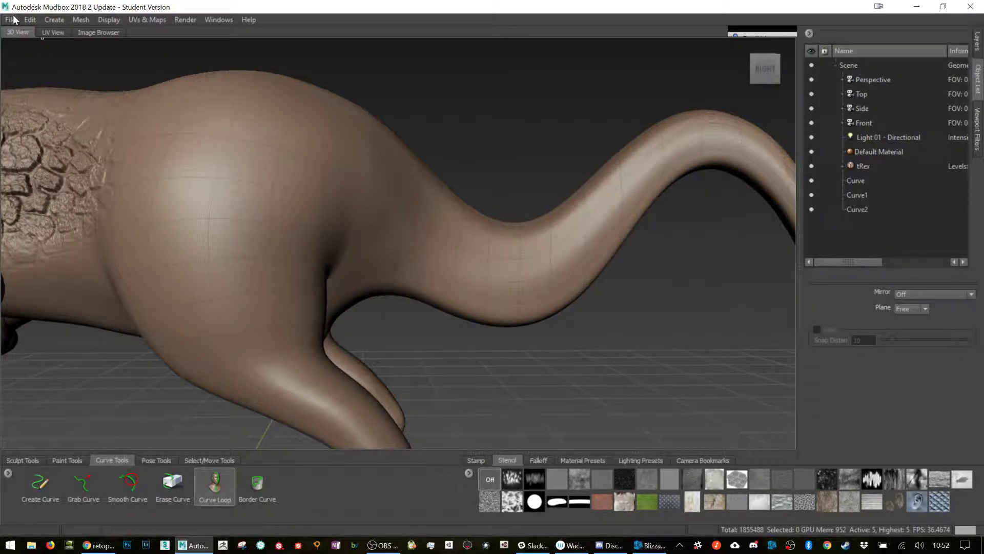
key("ctrl+o")
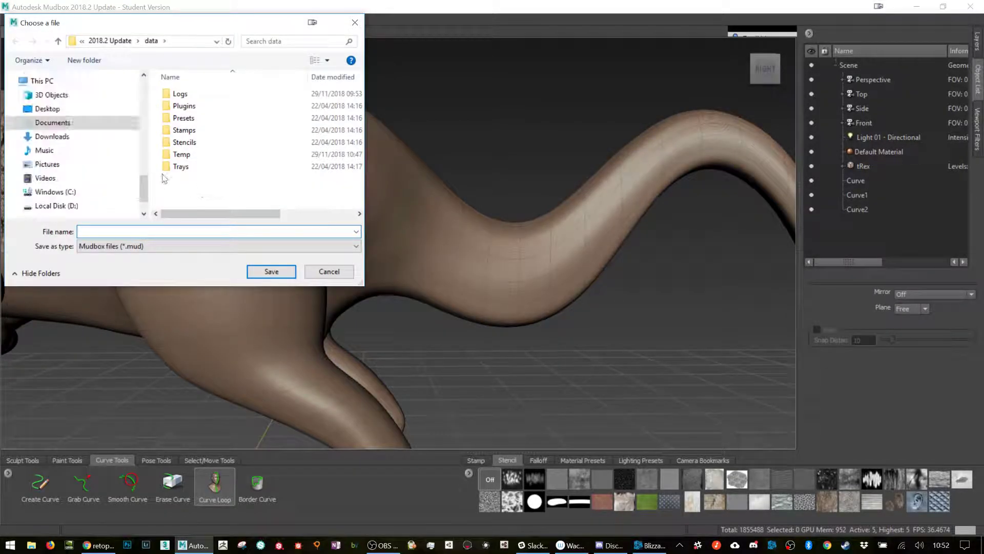
left_click_drag(144, 187, 119, 70)
left_click(76, 114)
scroll(261, 125, "down", 1)
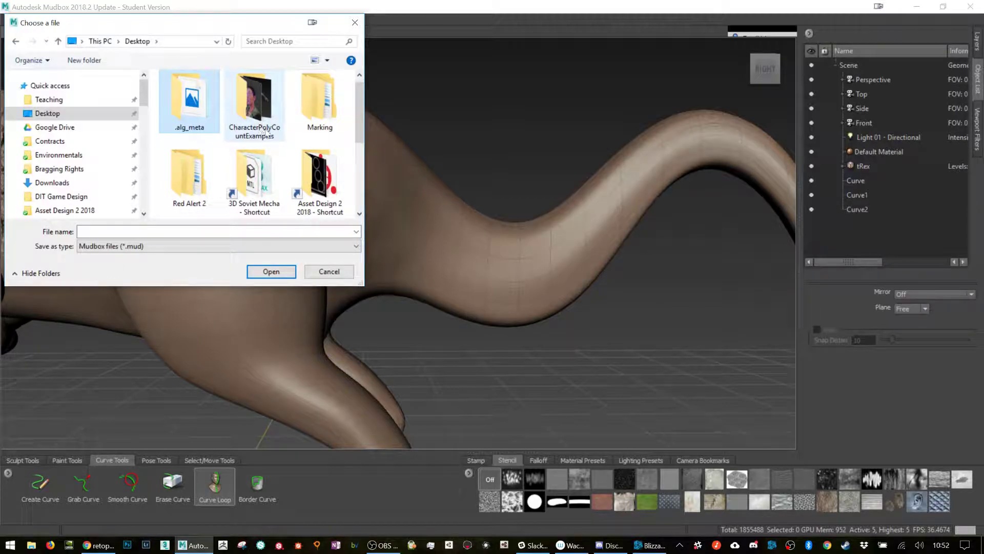
double_click(314, 177)
left_click(229, 229)
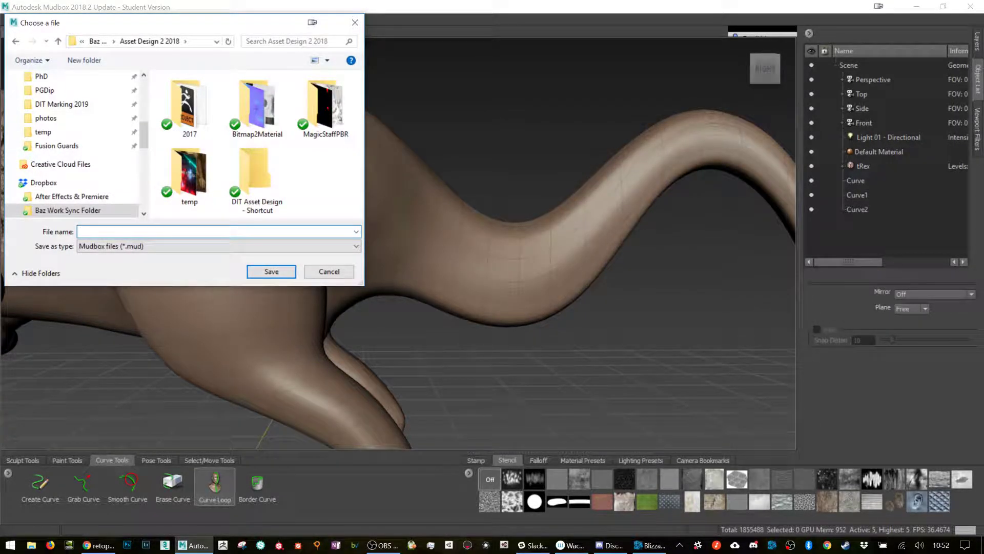
type("trexdi")
type("sg")
type("tingtopology")
key("Return")
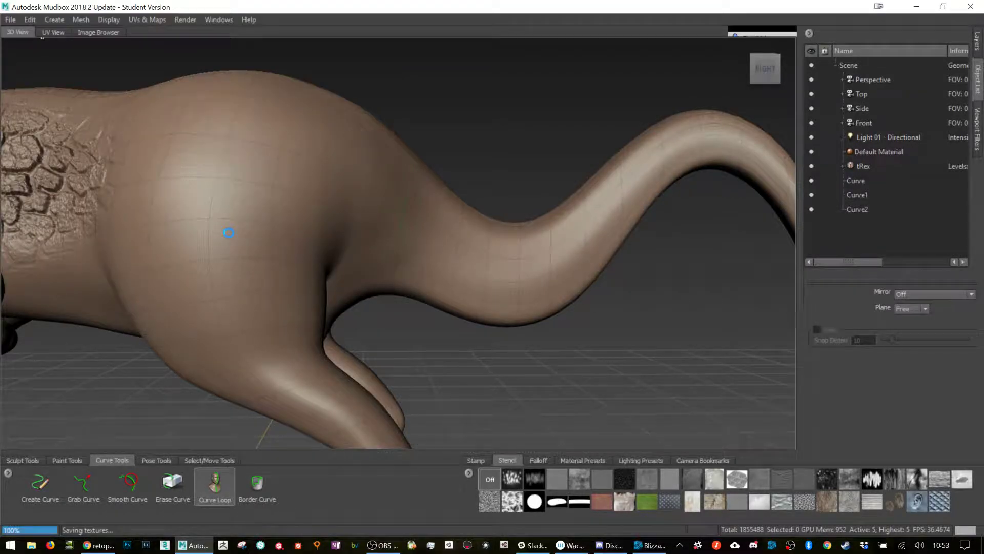
Retopologize the tRex mesh in a new operation with face uniformity 0.50 and symmetry left at Not Required.
left_click(87, 18)
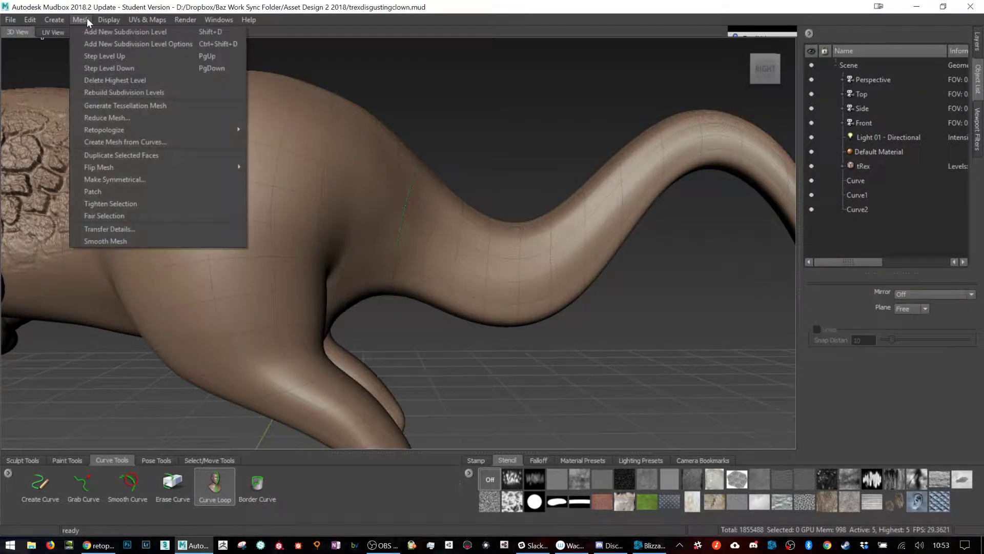
mouse_move(115, 130)
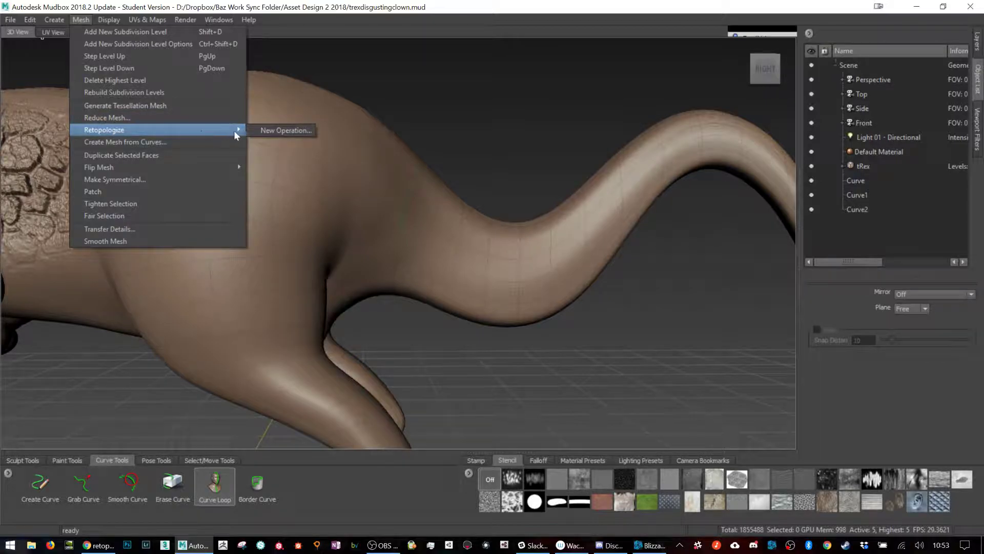
left_click(271, 129)
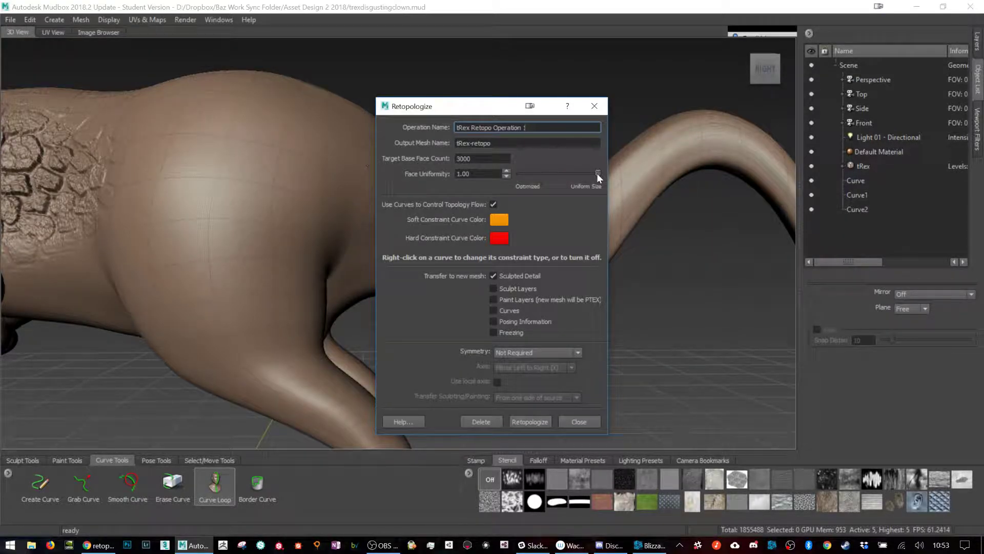
left_click_drag(597, 173, 558, 172)
mouse_move(503, 353)
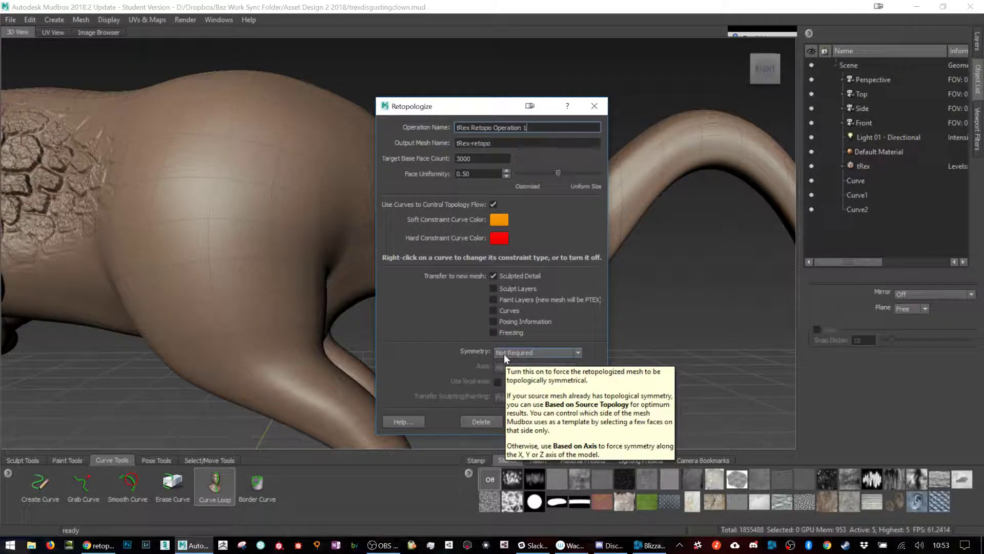
left_click(503, 354)
left_click(537, 362)
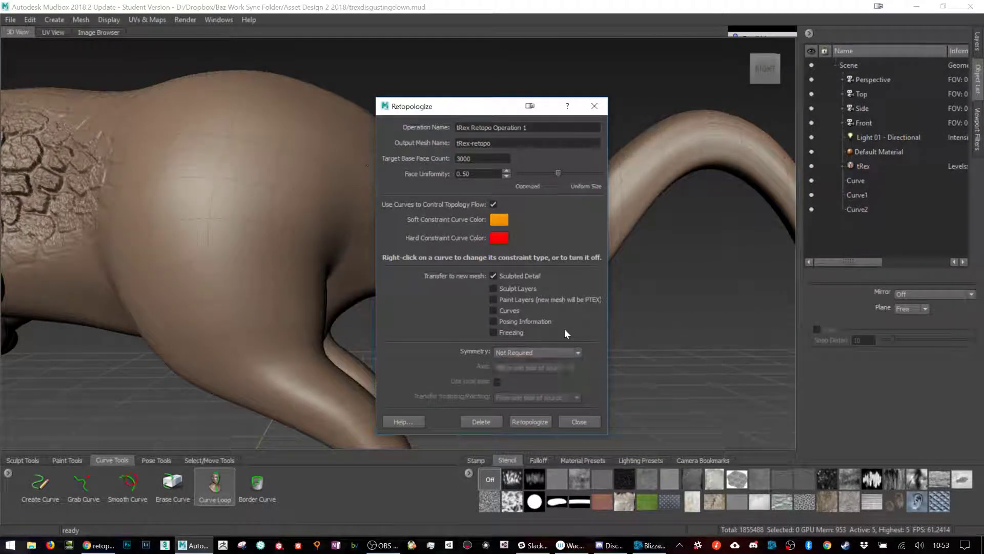
left_click(530, 420)
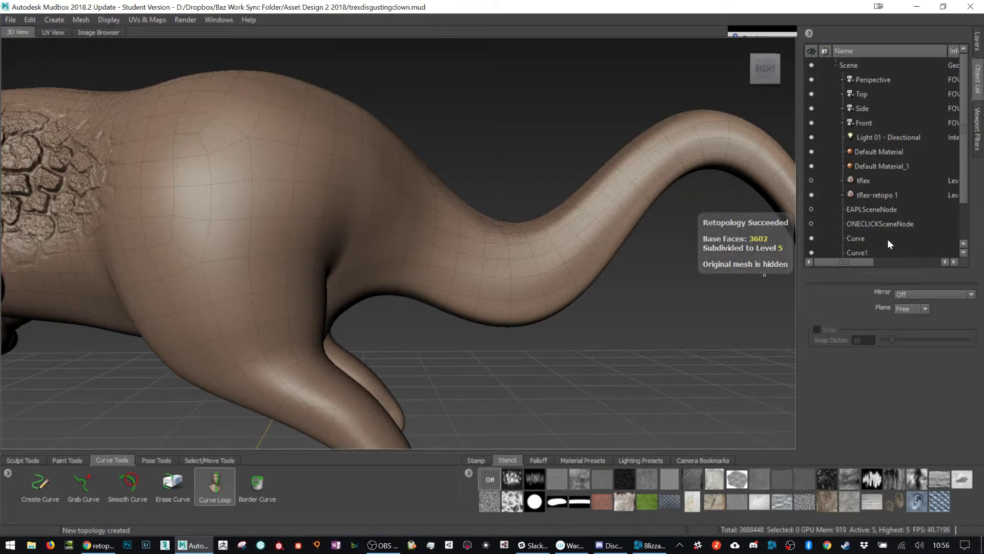
Step the retopologized tRex mesh down to subdivision level 0 and inspect its base topology across the hip and flank.
scroll(892, 210, "down", 1)
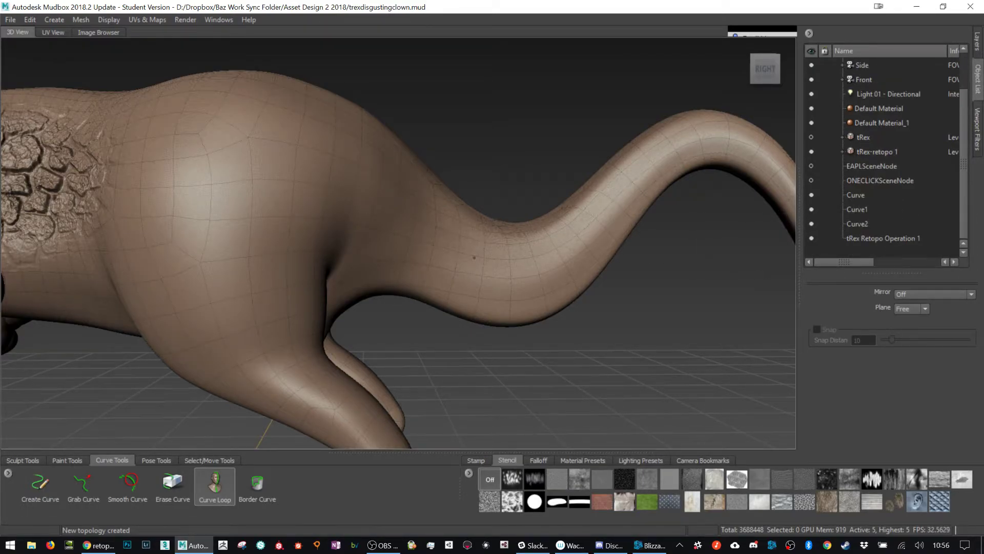
middle_click_drag(473, 257, 514, 252, "alt")
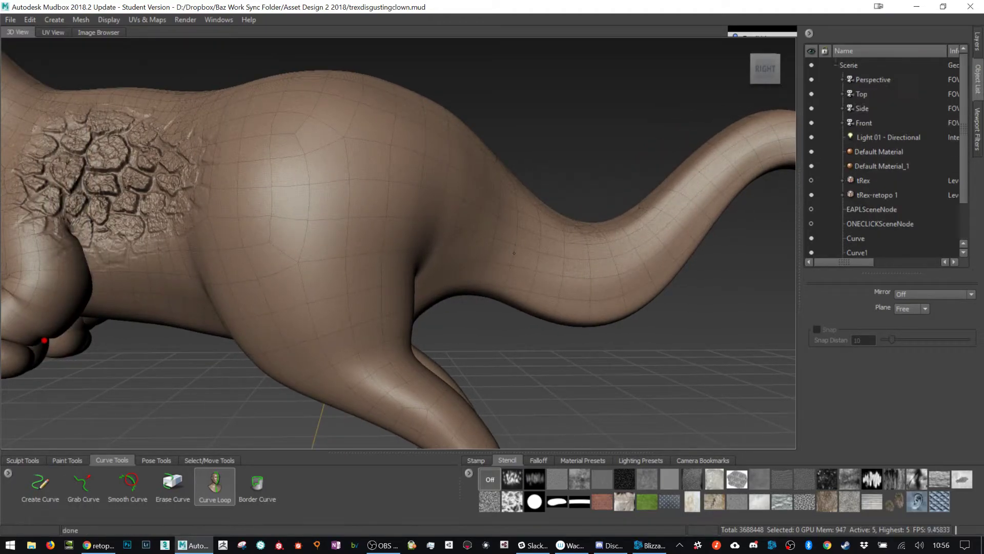
key("Page_Down")
key("Page_Down")
key("Page_Down")
key("Page_Down")
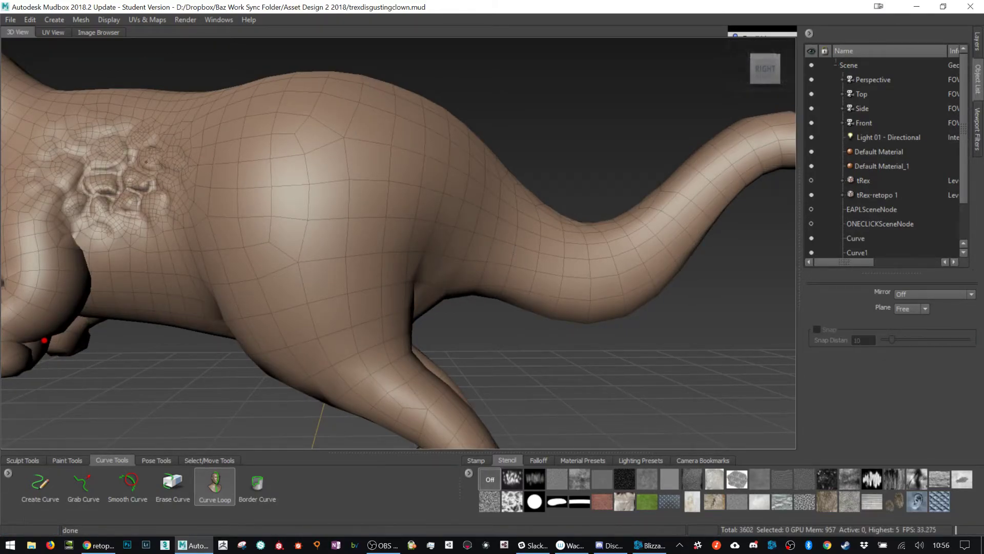
left_click_drag(153, 61, 265, 221, "alt")
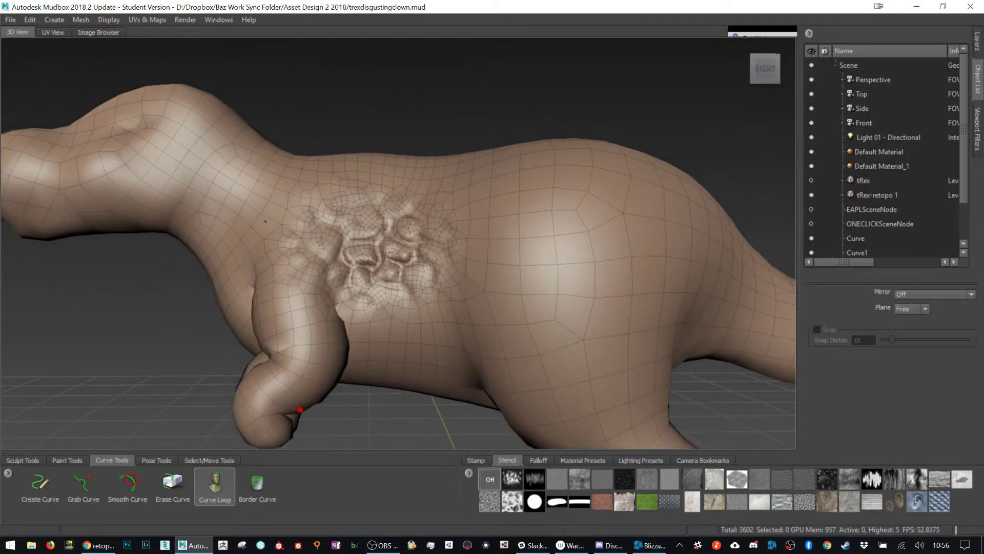